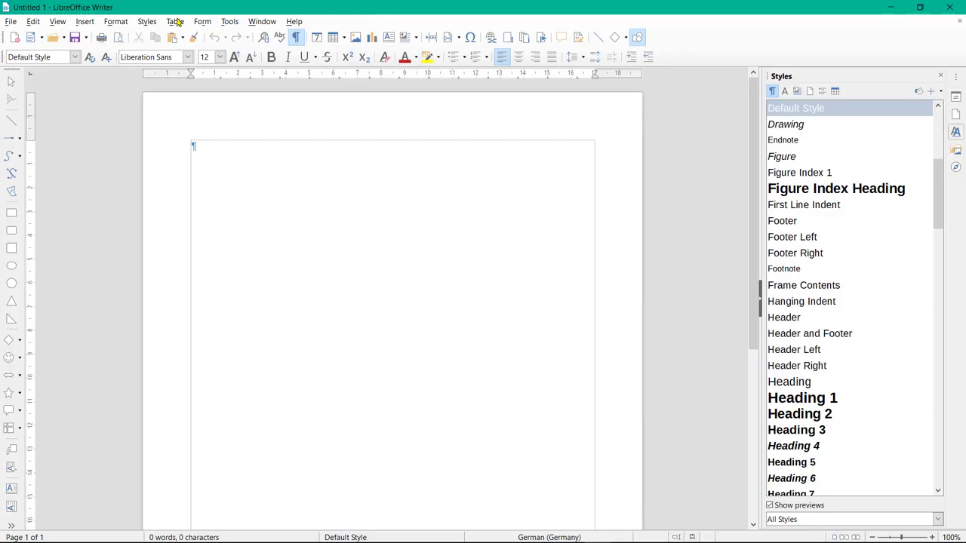
Open the file Protocol model school V64.odt
click(51, 39)
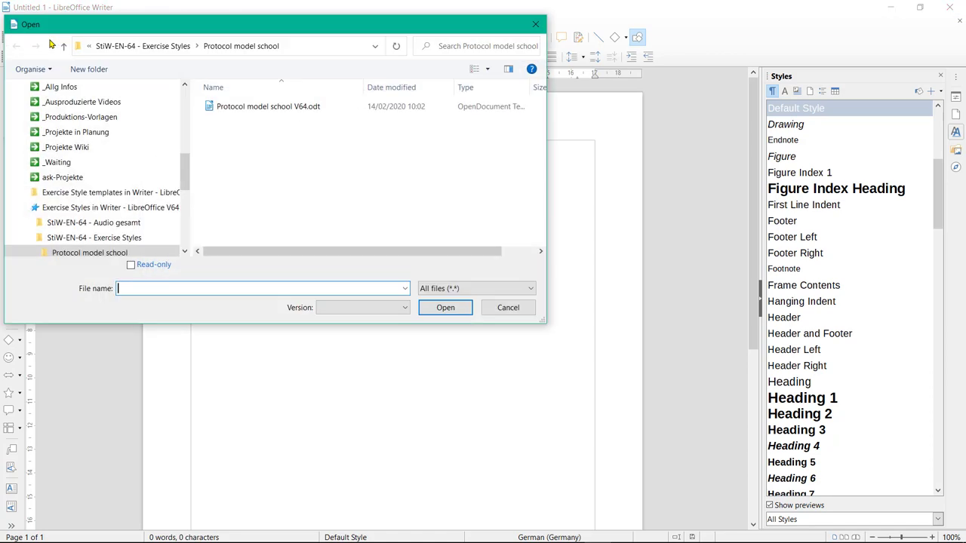
click(247, 107)
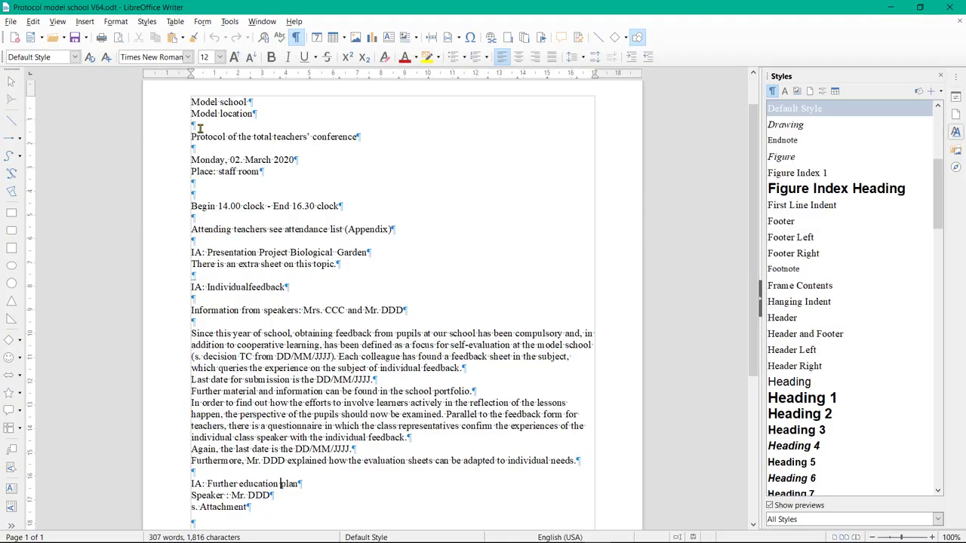
Delete the empty paragraphs below the heading, begin time, attendance note and extra-sheet note
click(202, 127)
key(Delete)
click(205, 137)
key(Delete)
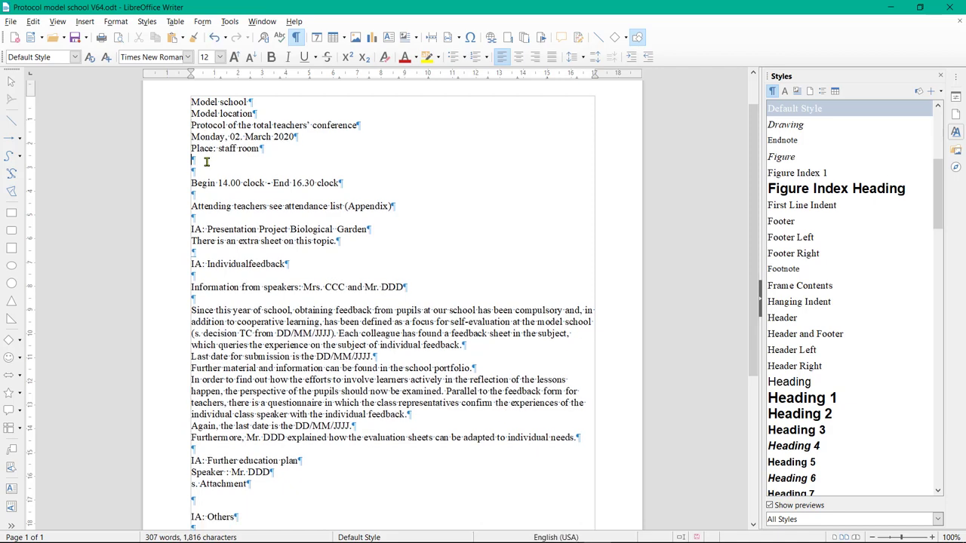
click(204, 160)
key(Delete)
key(Delete)
click(208, 181)
key(BackSpace)
click(207, 184)
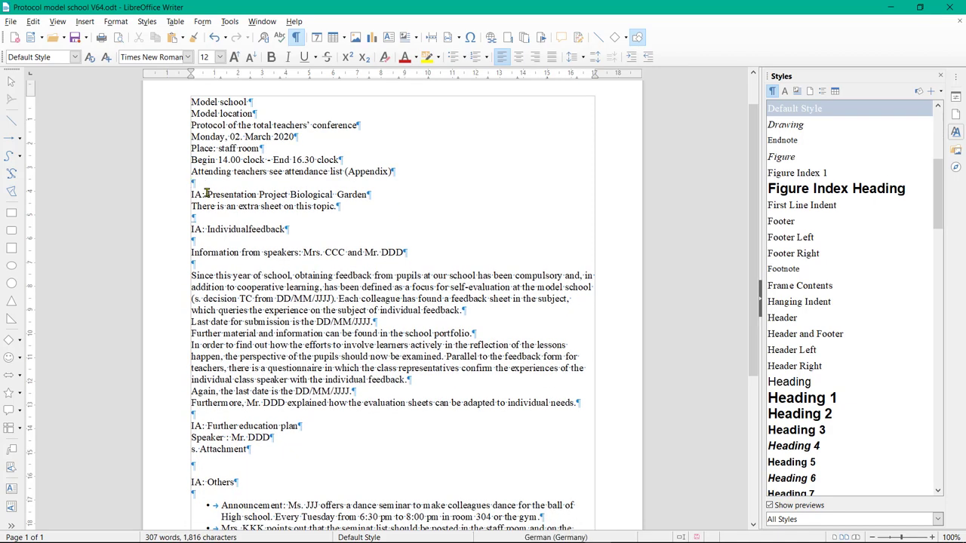
key(Delete)
click(205, 208)
key(Delete)
Delete the empty lines after Individualfeedback, the speakers line, evaluation sheets, s. Attachment and IA: Others
click(204, 219)
key(Delete)
click(203, 230)
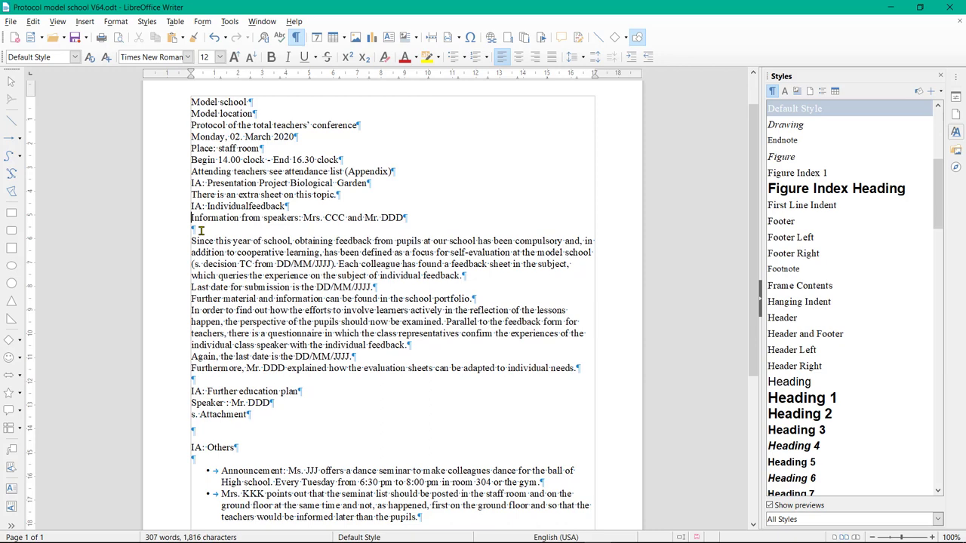
key(Delete)
click(202, 368)
key(Delete)
click(204, 408)
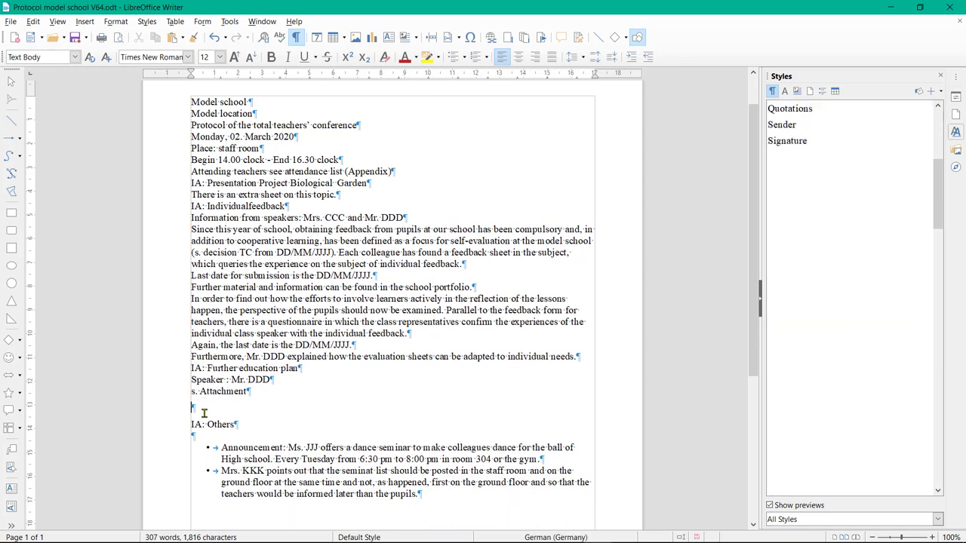
key(Delete)
click(203, 418)
key(Delete)
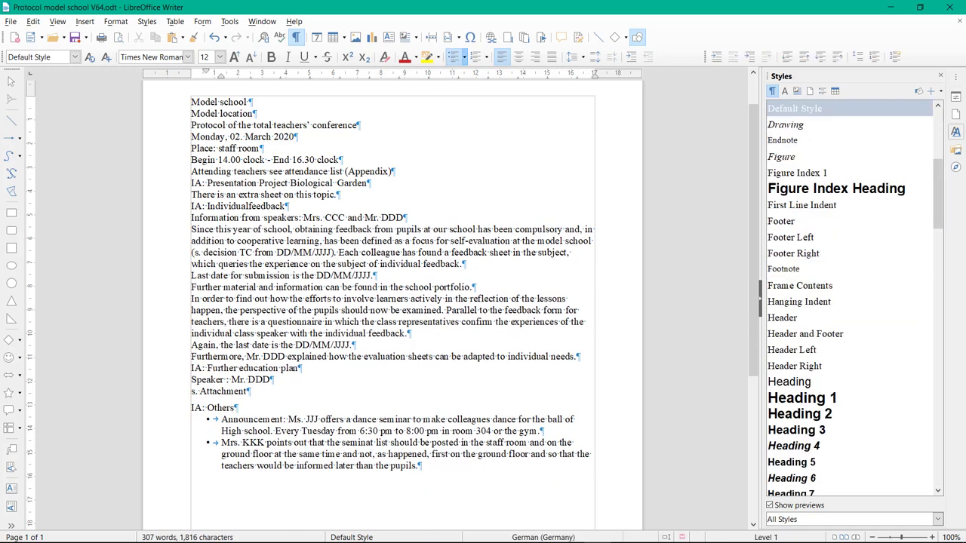
Select the entire document and clear all direct formatting
click(33, 21)
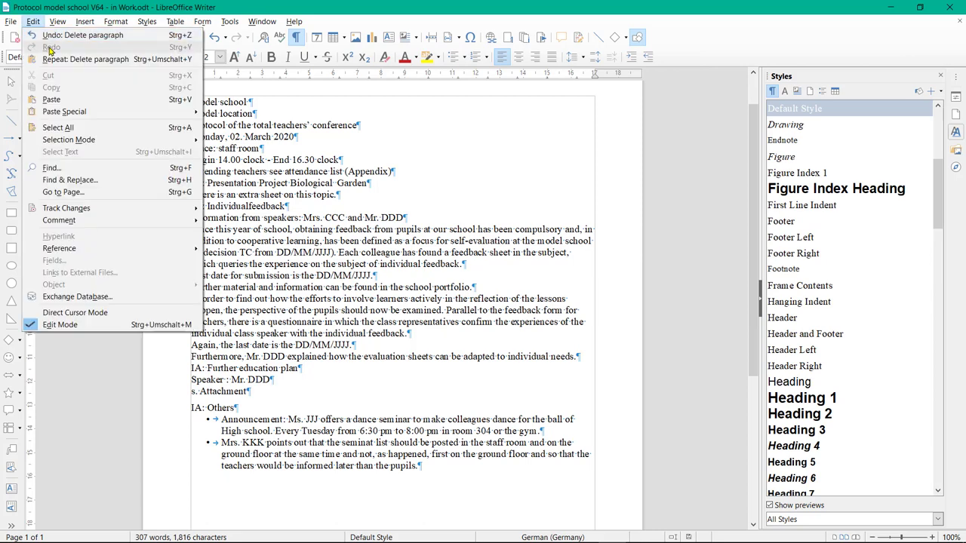
click(68, 128)
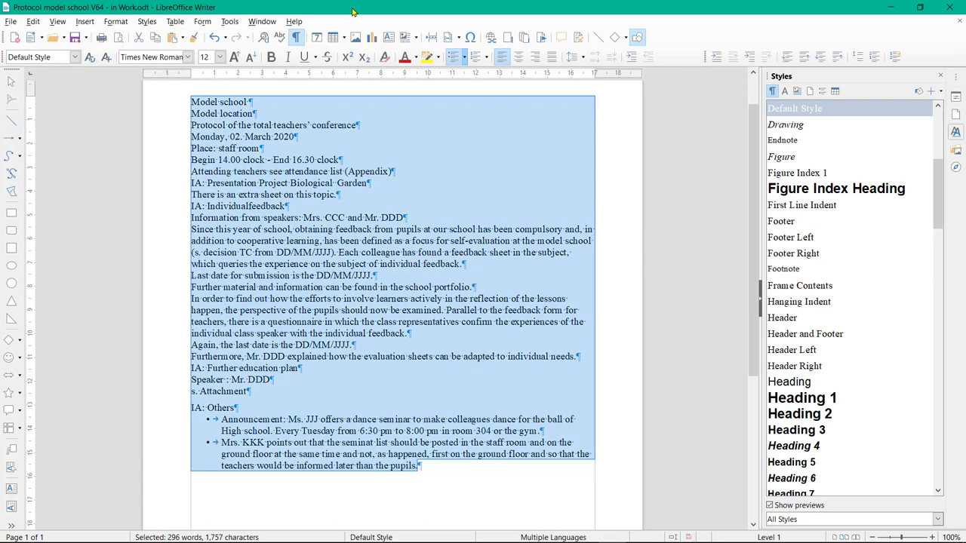
click(116, 22)
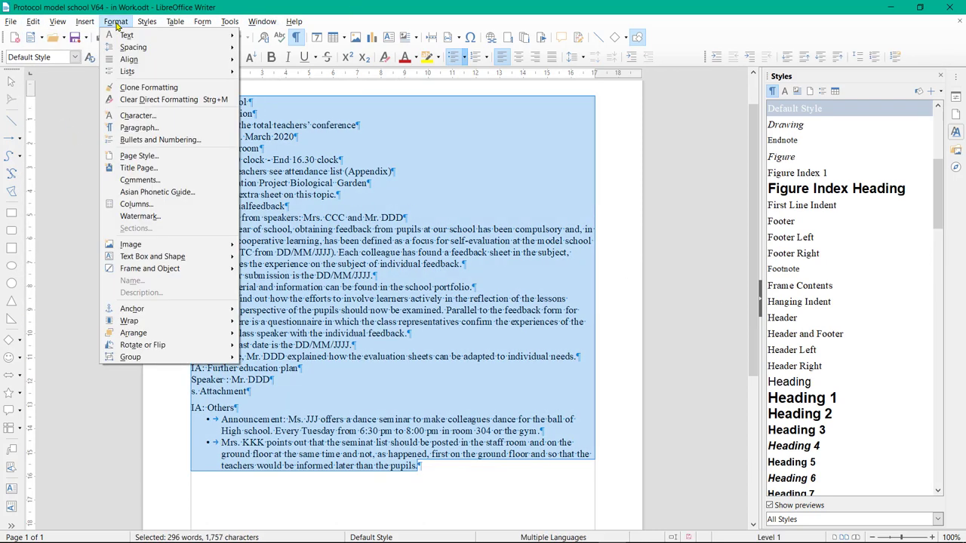
click(153, 100)
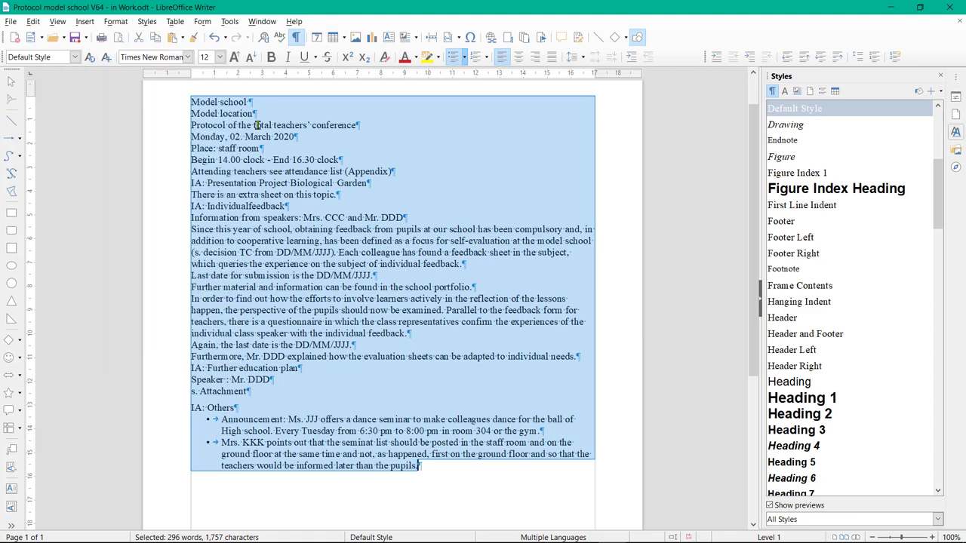
click(676, 252)
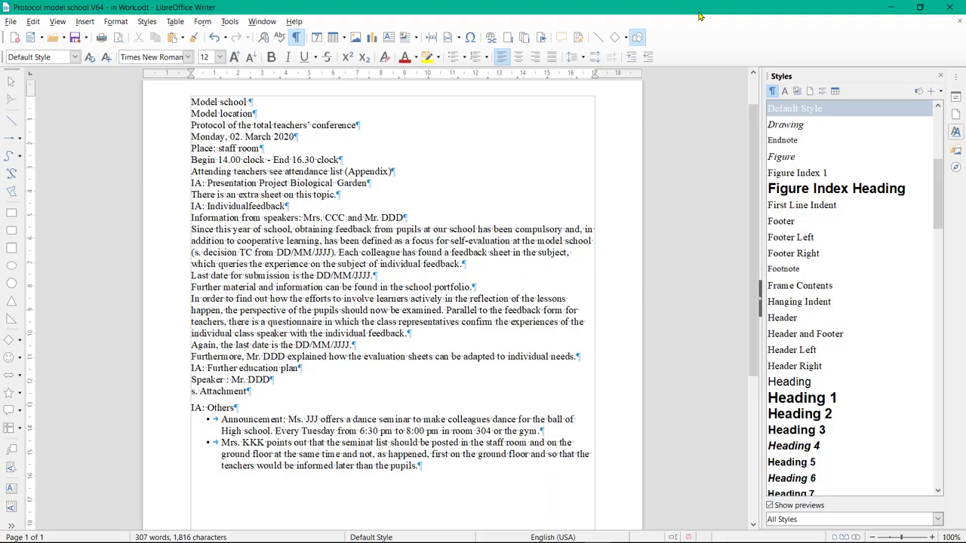
Create a new paragraph style from Heading and name it P-Header
right_click(792, 385)
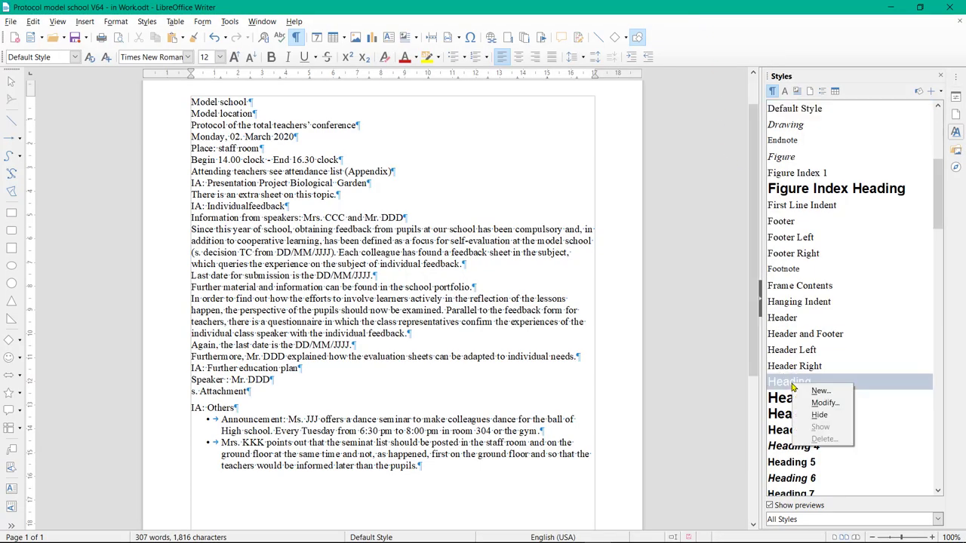
click(842, 392)
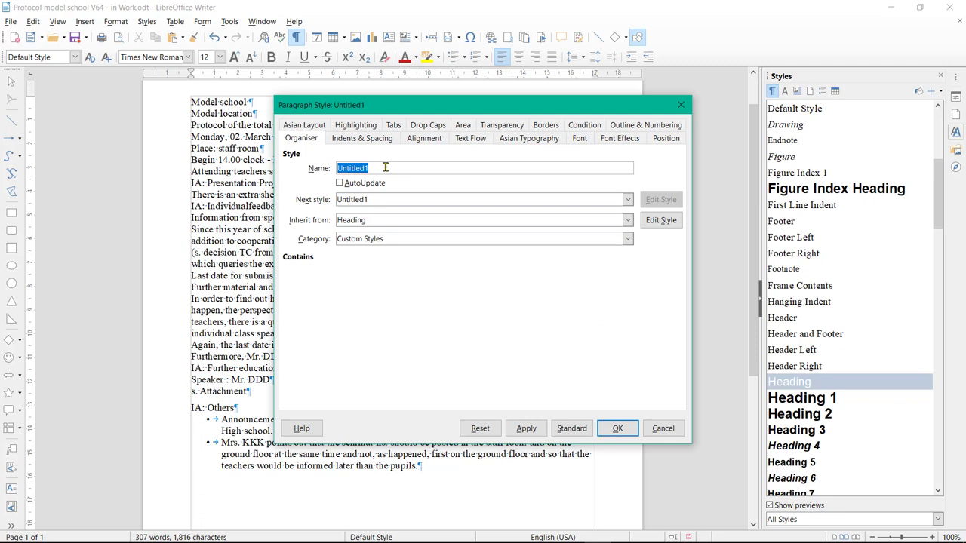
text(P-Header)
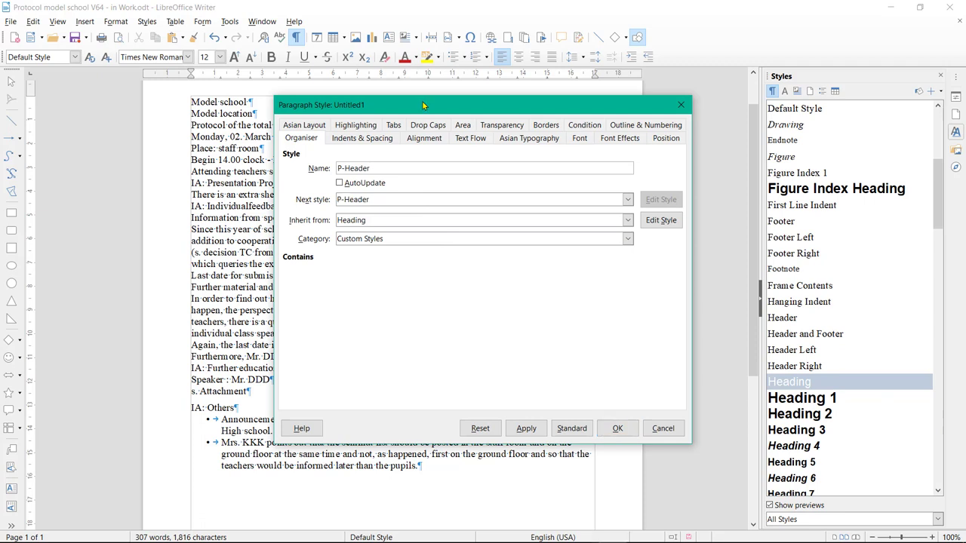
Give P-Header a bold (Fett) Arial 14 pt font in Black
click(578, 138)
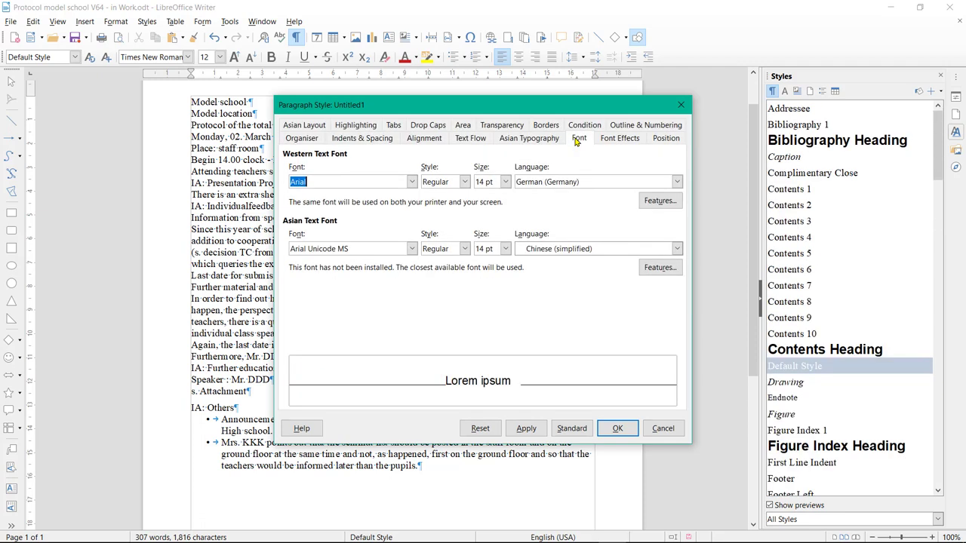
click(463, 181)
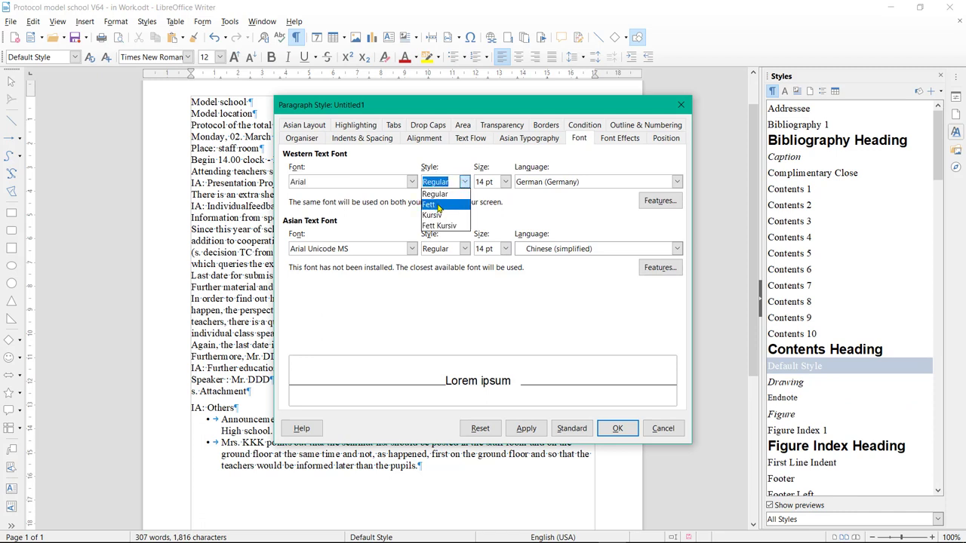
click(439, 205)
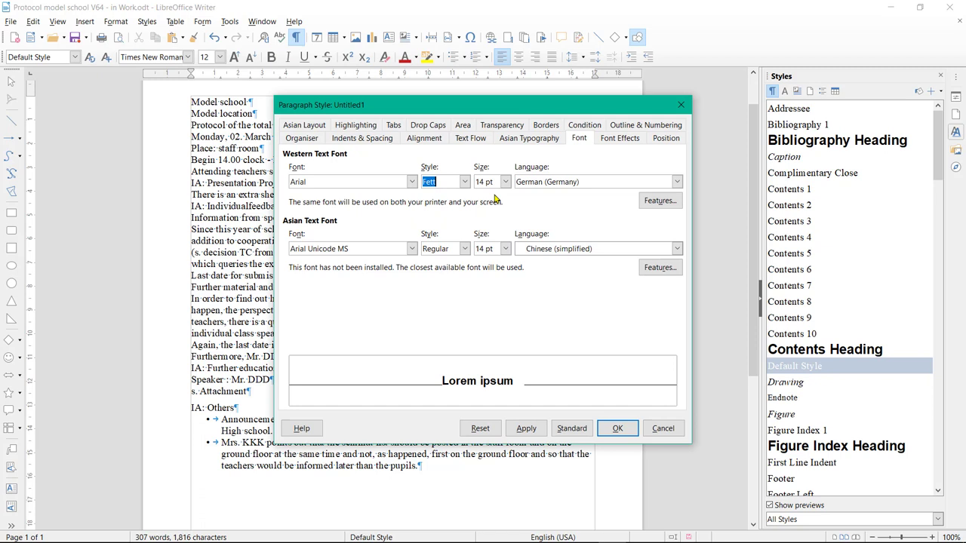
click(623, 139)
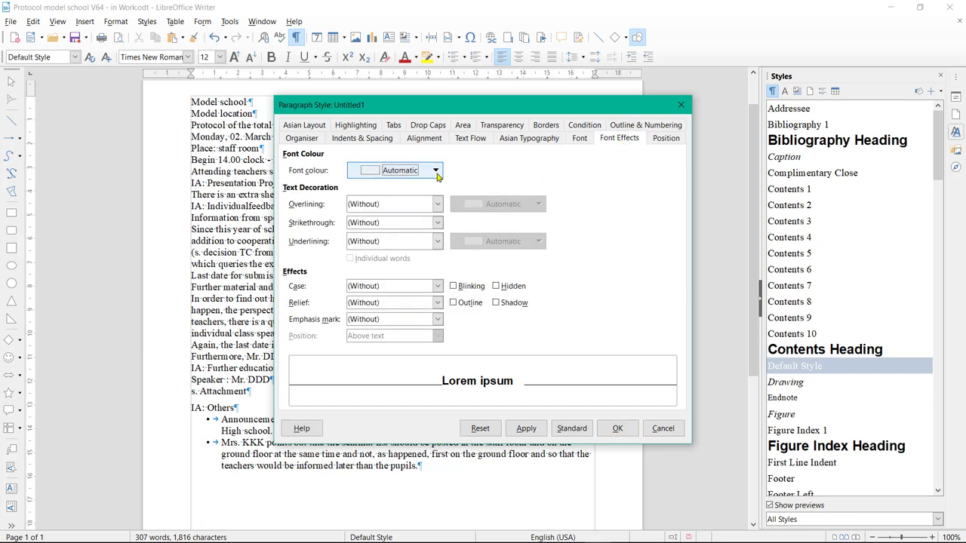
click(436, 172)
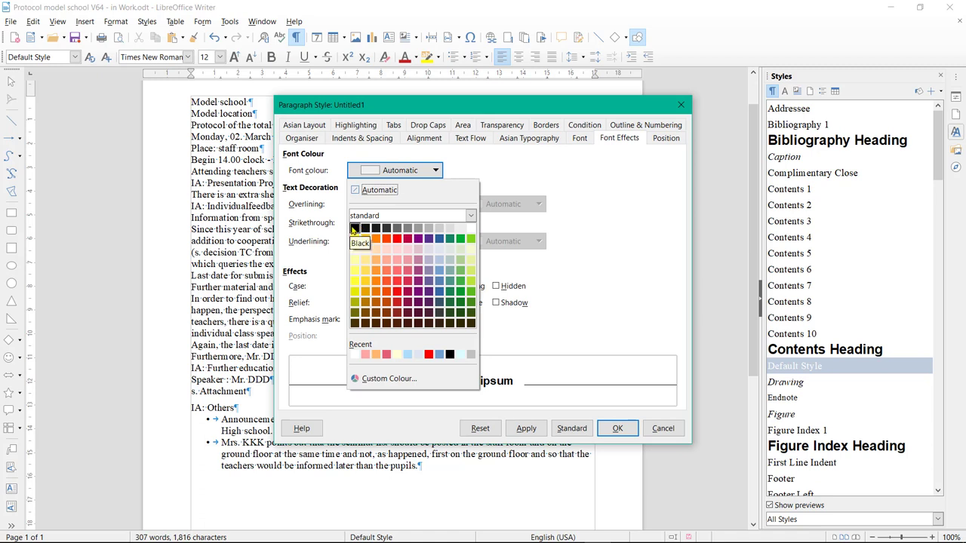
click(354, 229)
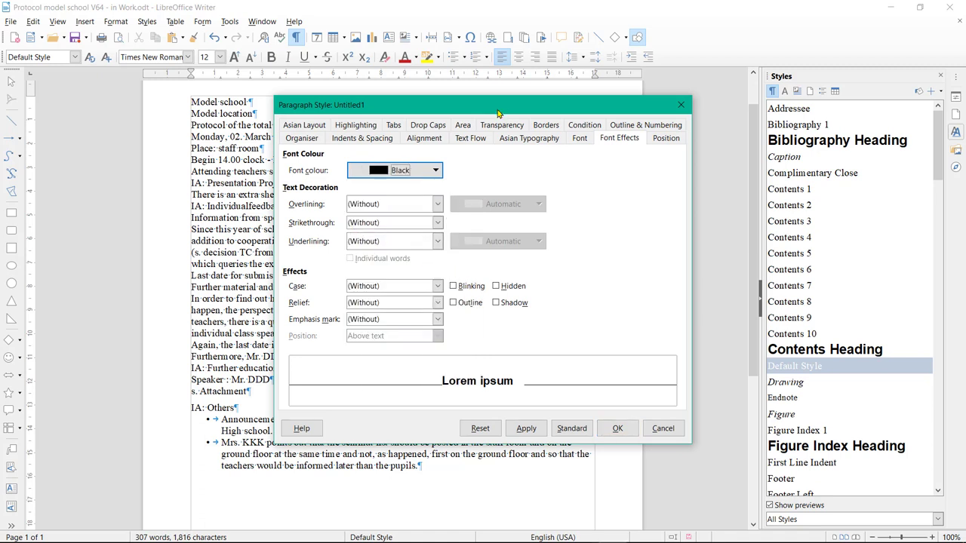
Set P-Header spacing to 0 cm above and 0.3 cm below, centre it, and confirm
click(362, 138)
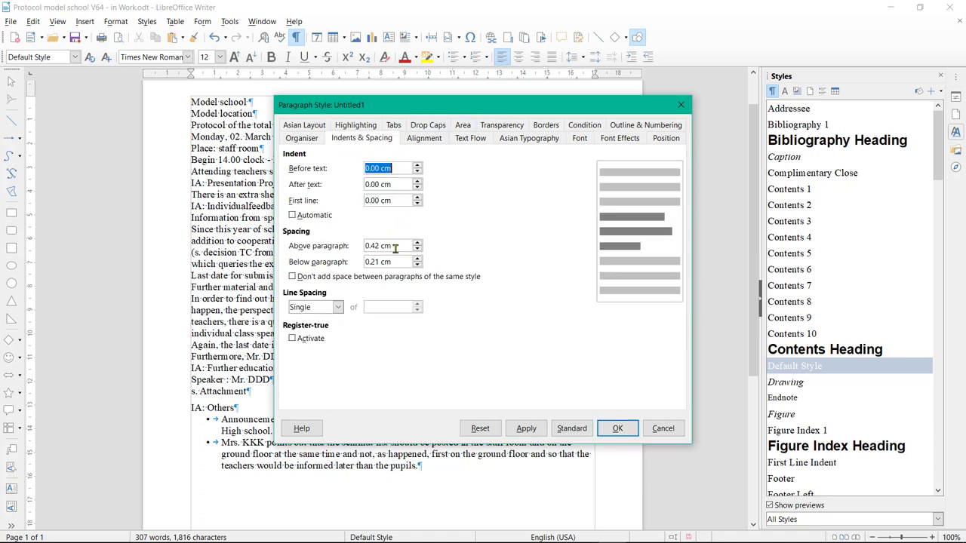
drag(394, 250, 318, 249)
text(00)
drag(396, 261, 347, 264)
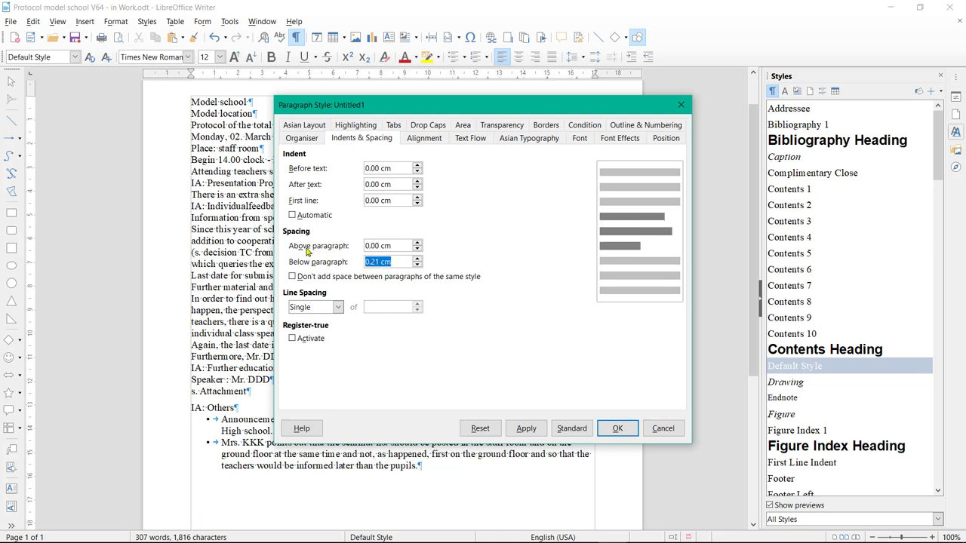
text(0.3)
click(394, 244)
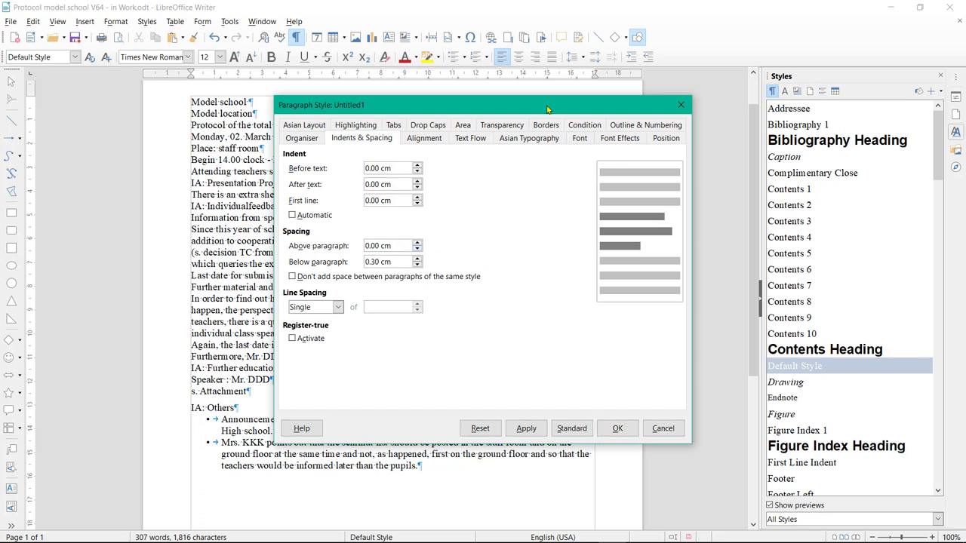
click(424, 137)
click(292, 189)
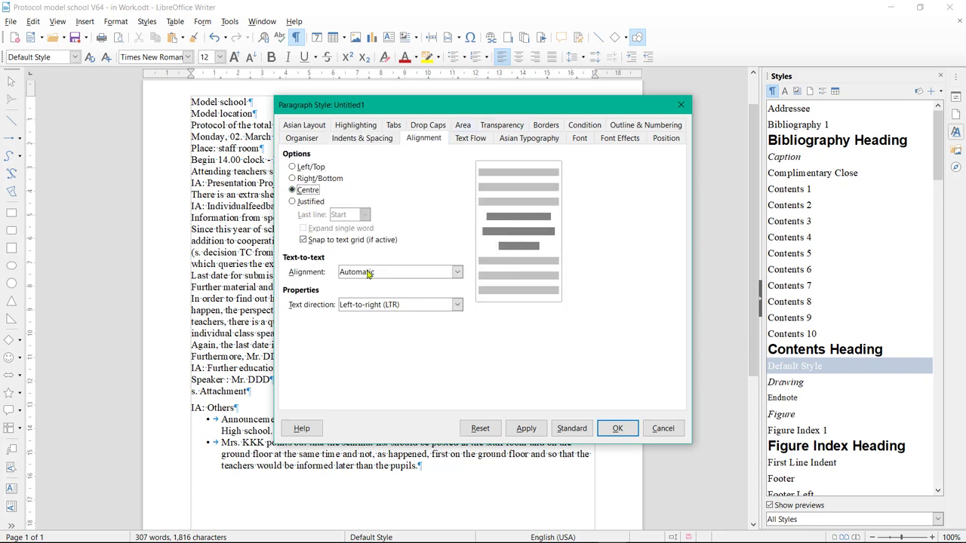
click(617, 428)
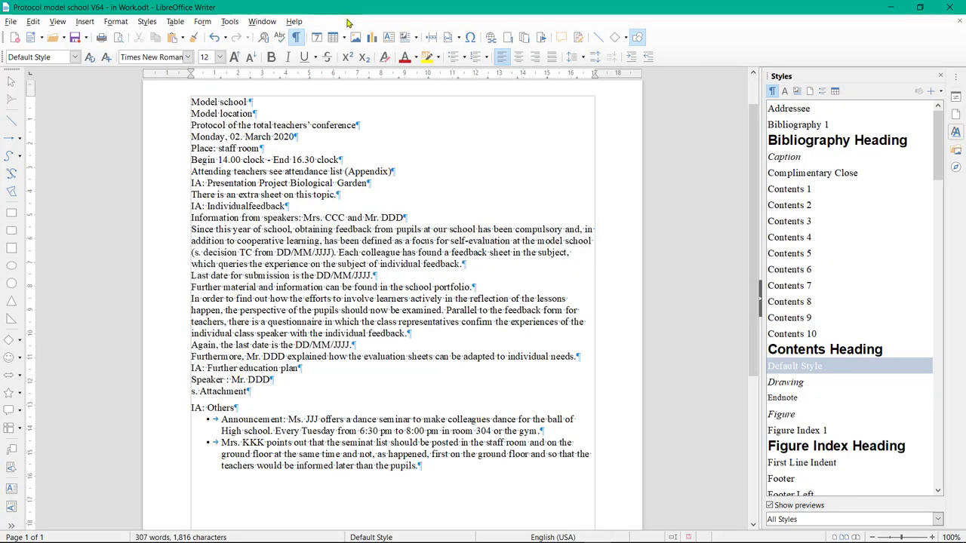
Apply P-Header to the five opening lines, Model school through Place: staff room
drag(270, 148, 167, 93)
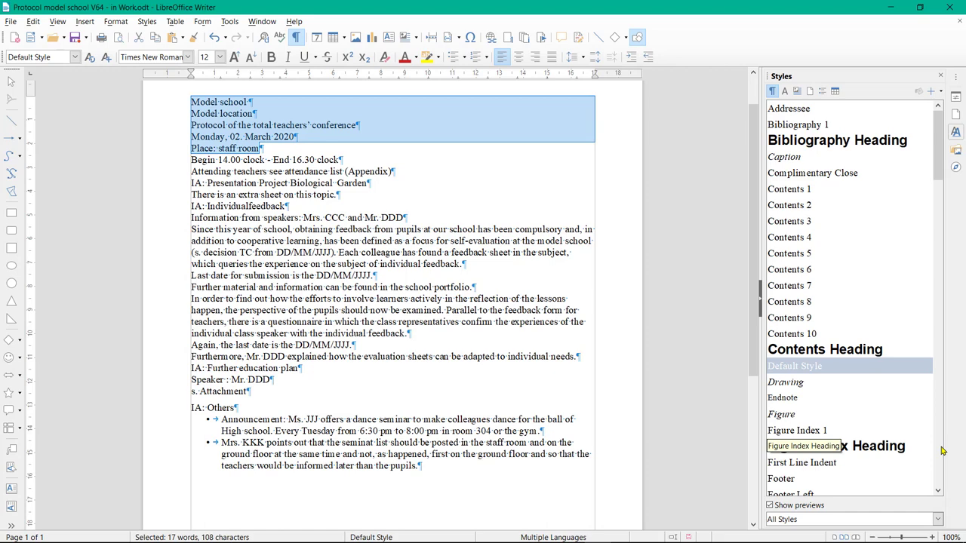
scroll(941, 451, down, 20)
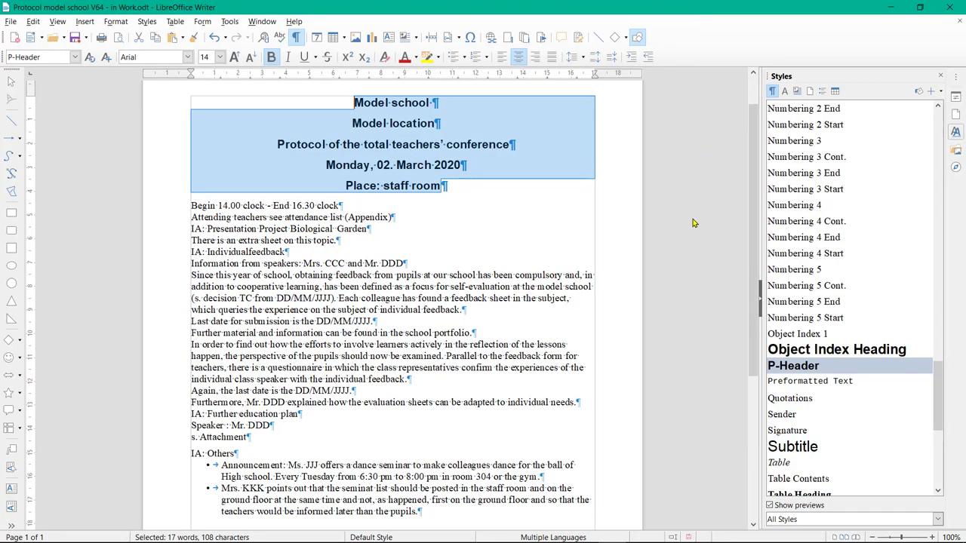
click(695, 218)
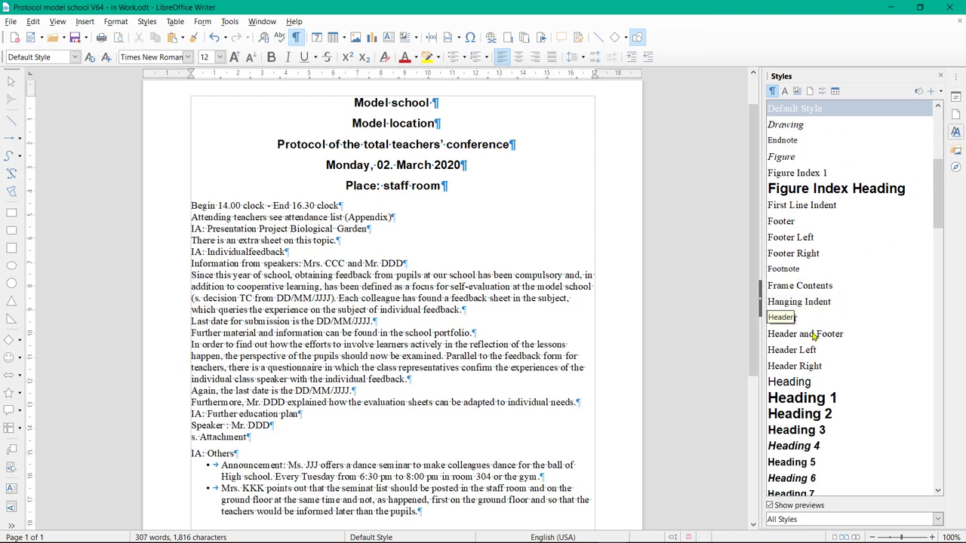
Create a new Heading-based style named P-IA with P-IA as its next style
right_click(778, 388)
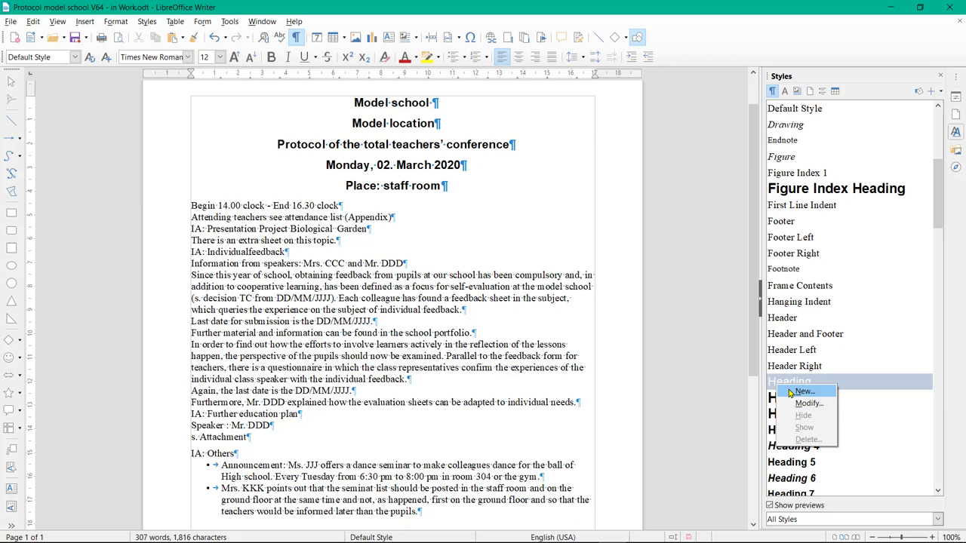
key(Escape)
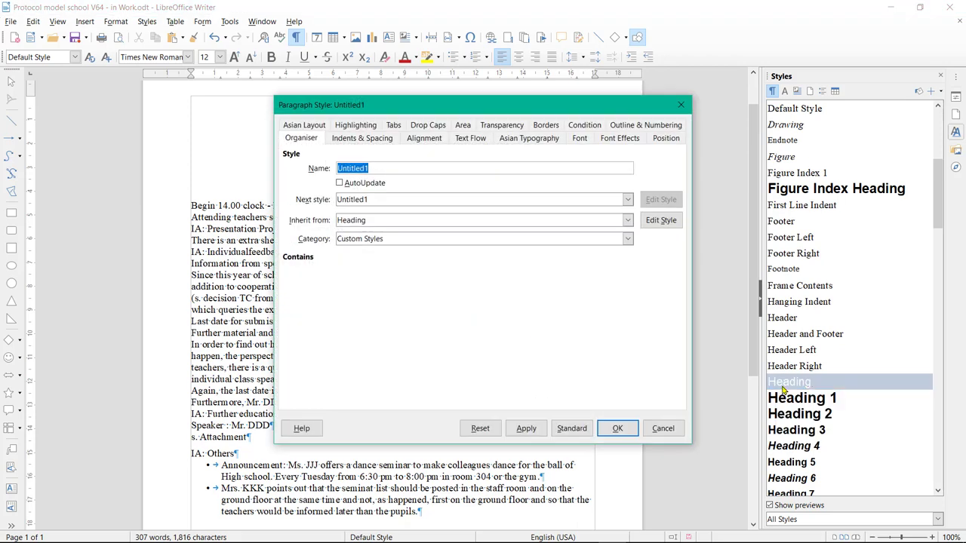
text(P-IA)
click(397, 202)
click(400, 209)
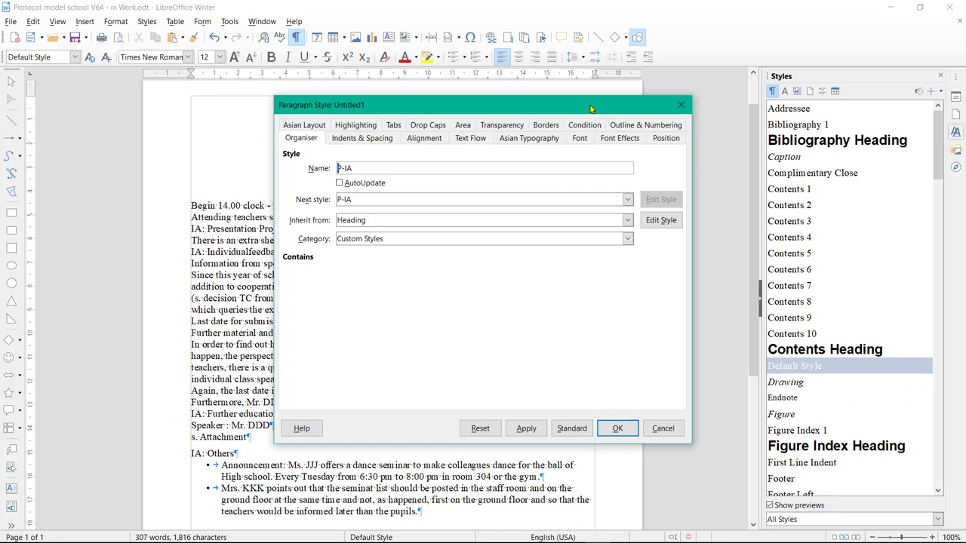
Give P-IA an Arial 14 pt font in Black
click(579, 138)
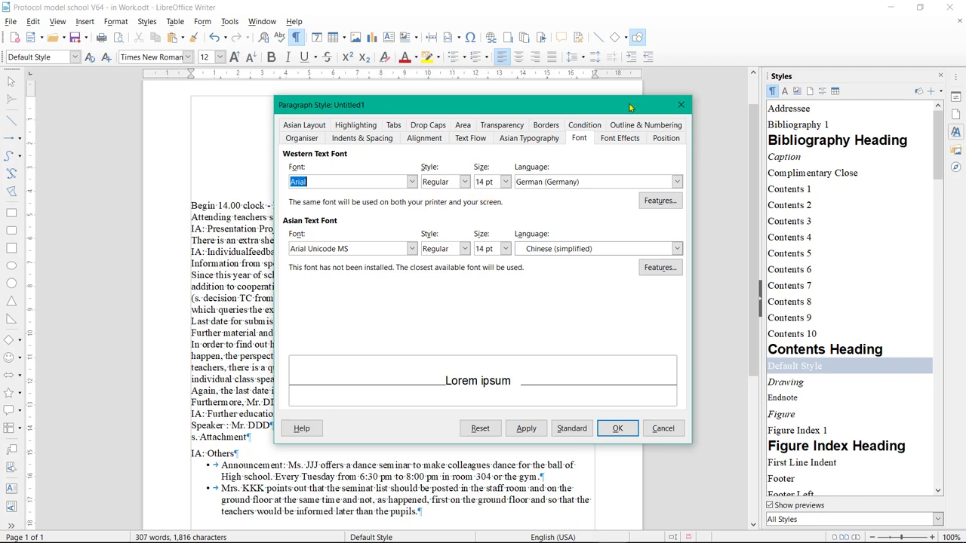
click(611, 142)
click(434, 170)
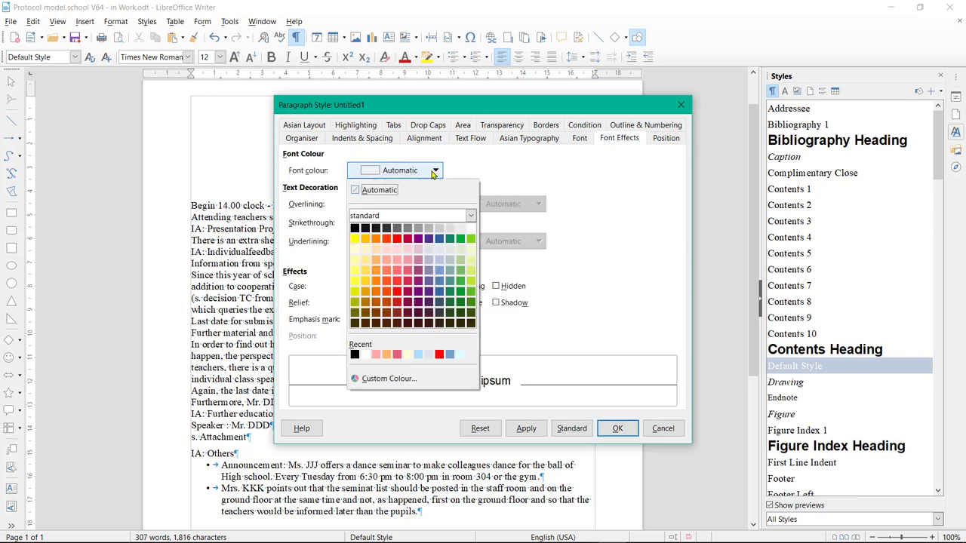
click(353, 228)
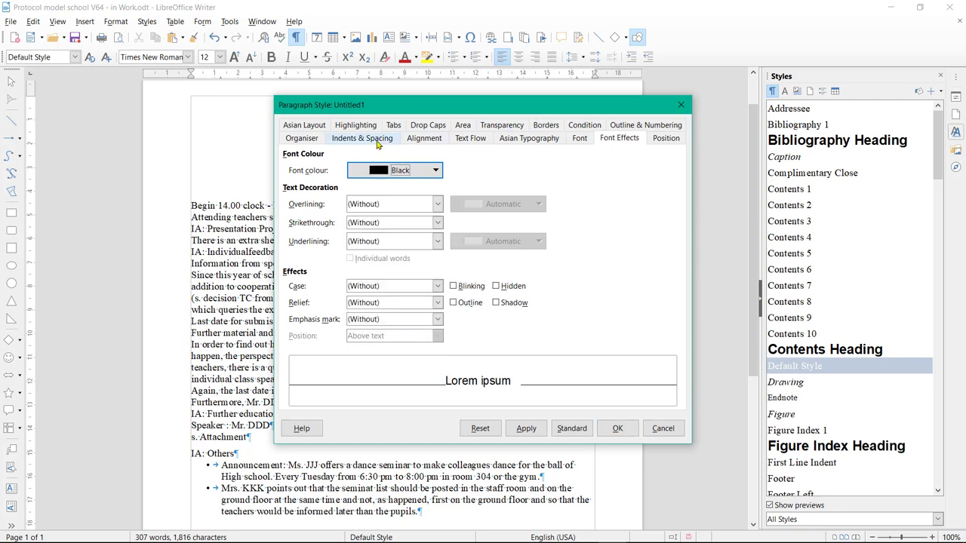
Set P-IA spacing to 0.4 cm above and 0.2 cm below
click(372, 140)
triple_click(397, 245)
text(0.4)
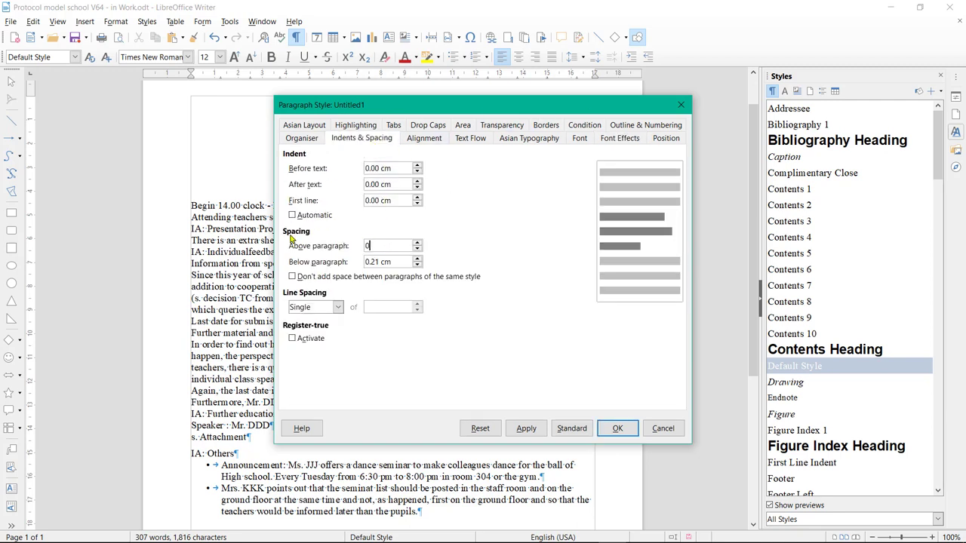
triple_click(399, 262)
text(0.2)
key(Tab)
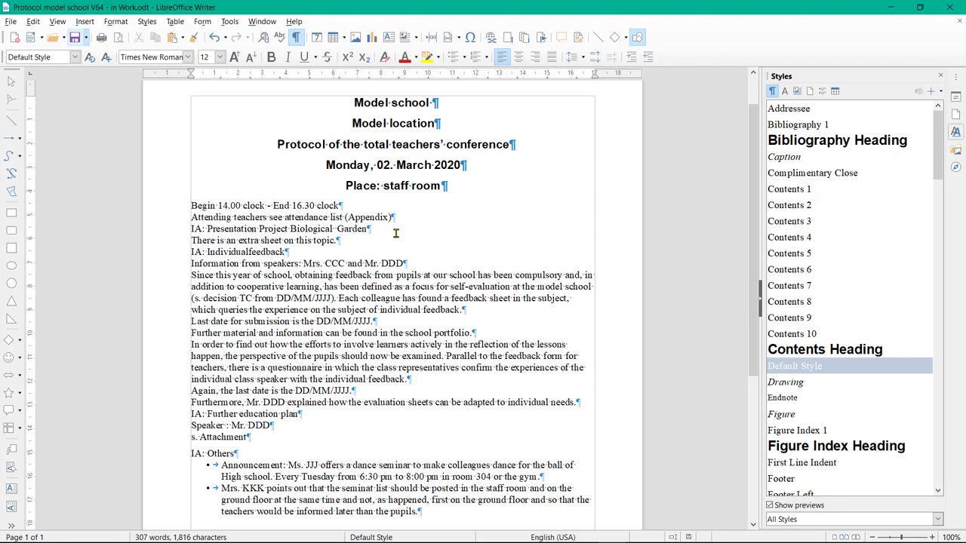
Apply P-IA to the IA: lines Biological Garden, Individualfeedback, Further education plan and Others
drag(371, 228, 172, 229)
drag(291, 251, 158, 251)
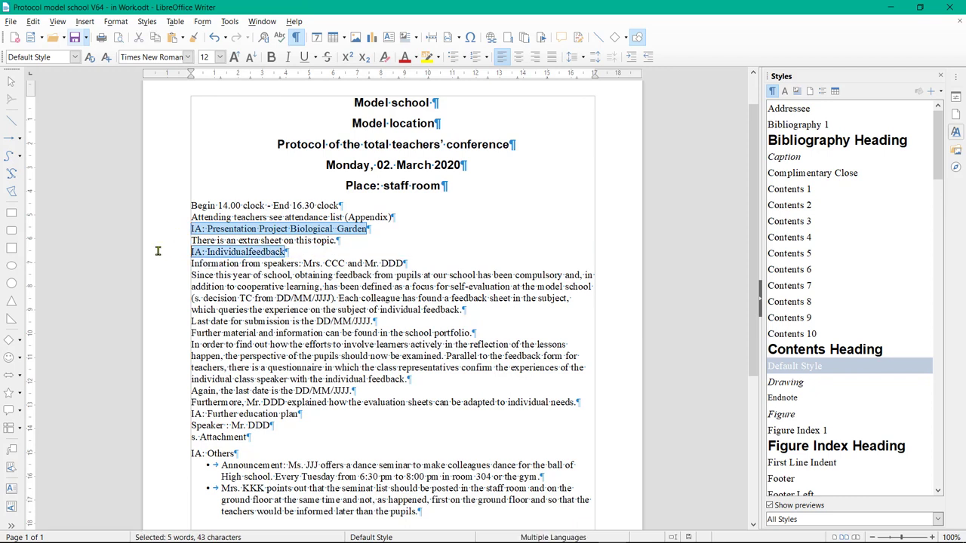
drag(301, 414, 155, 415)
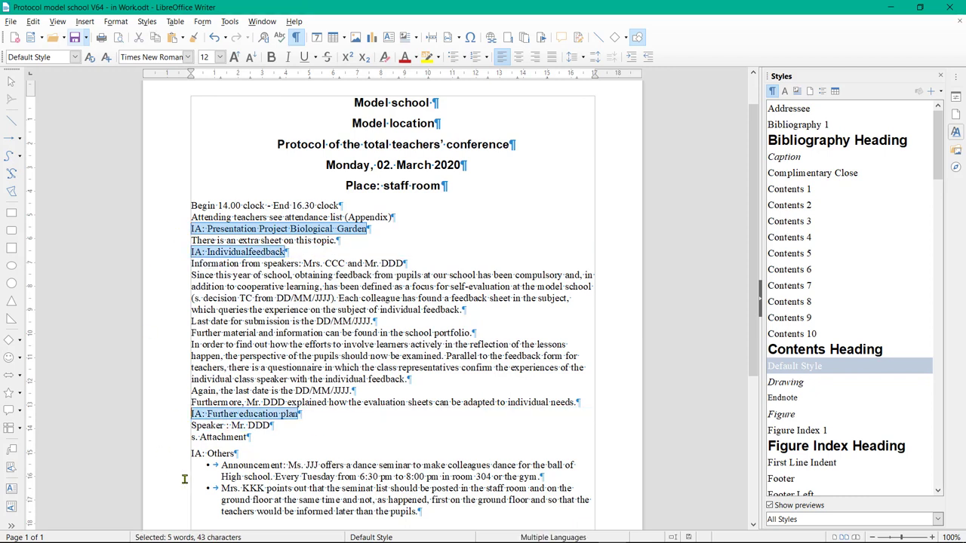
drag(240, 453, 167, 454)
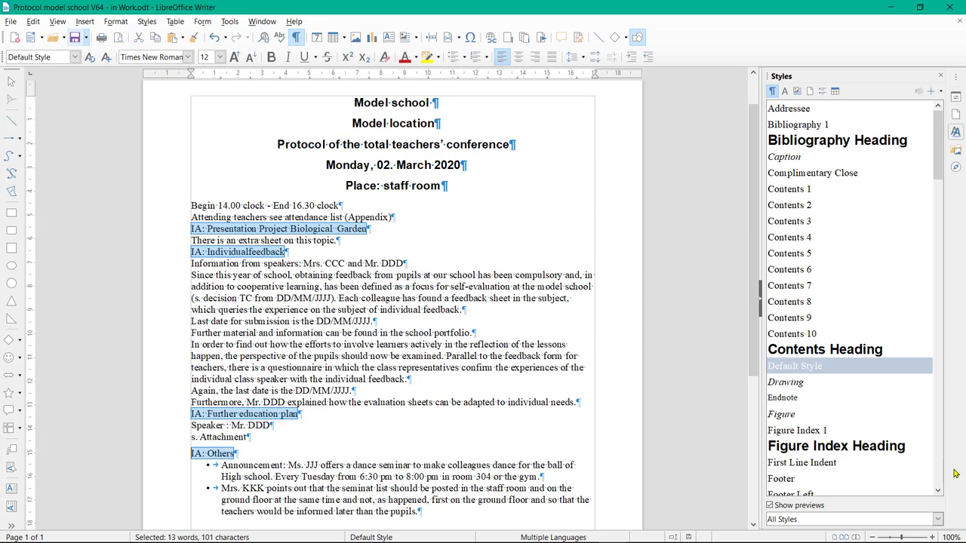
click(939, 473)
click(939, 473)
click(939, 473)
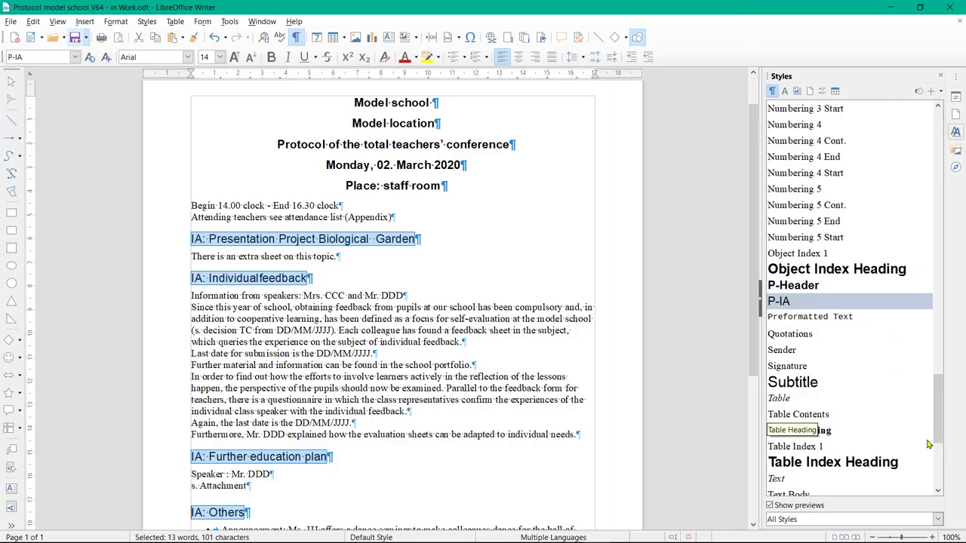
click(938, 458)
Create a new style from Text Body named P-Text, with P-Text as its next style
right_click(791, 274)
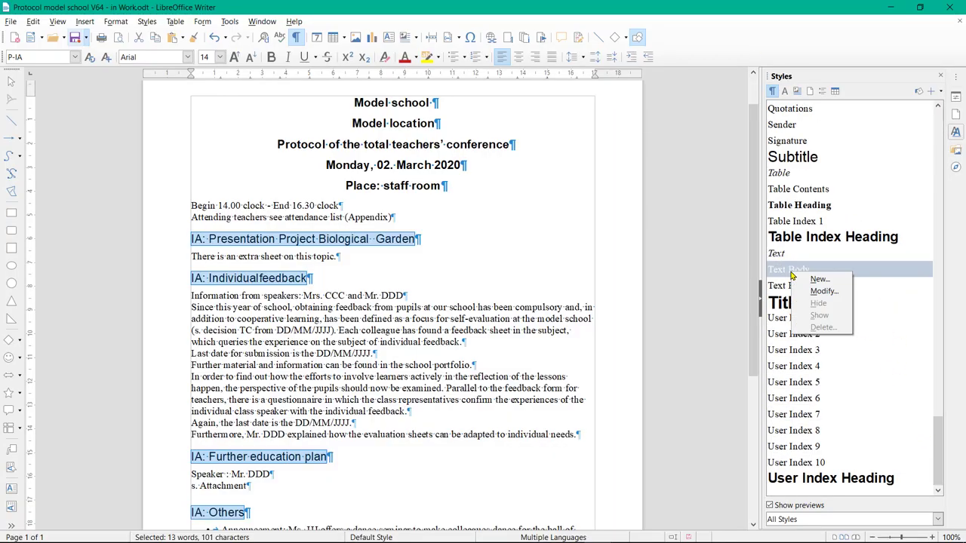
click(819, 279)
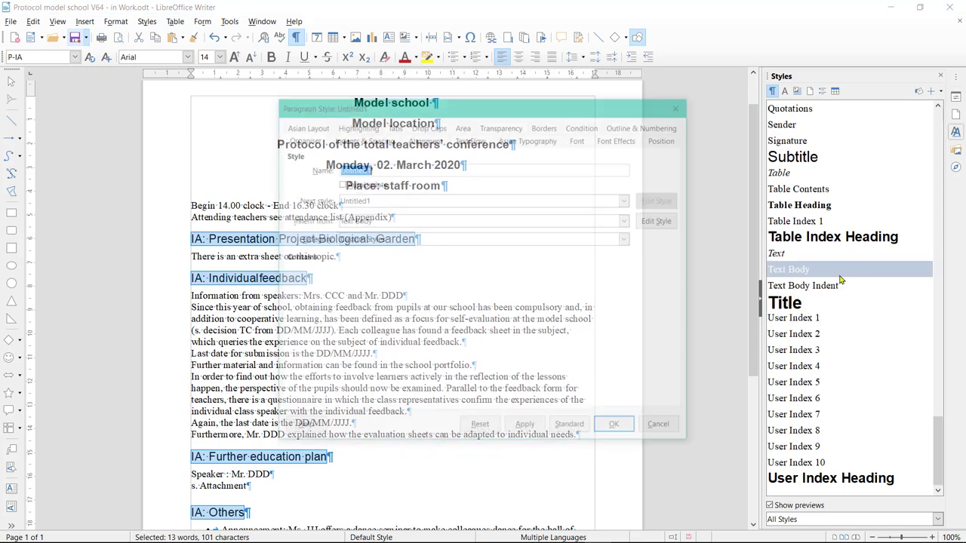
text(P-Text)
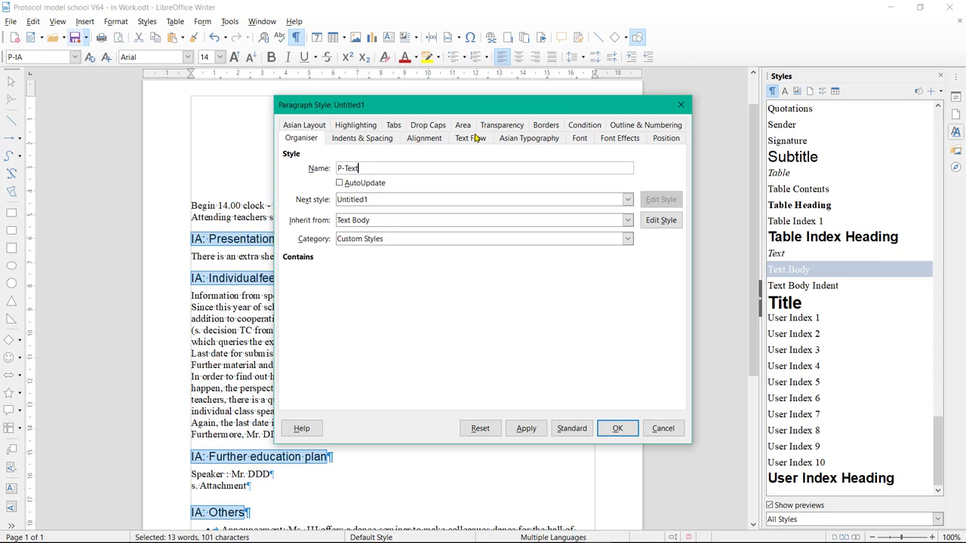
click(389, 199)
click(377, 169)
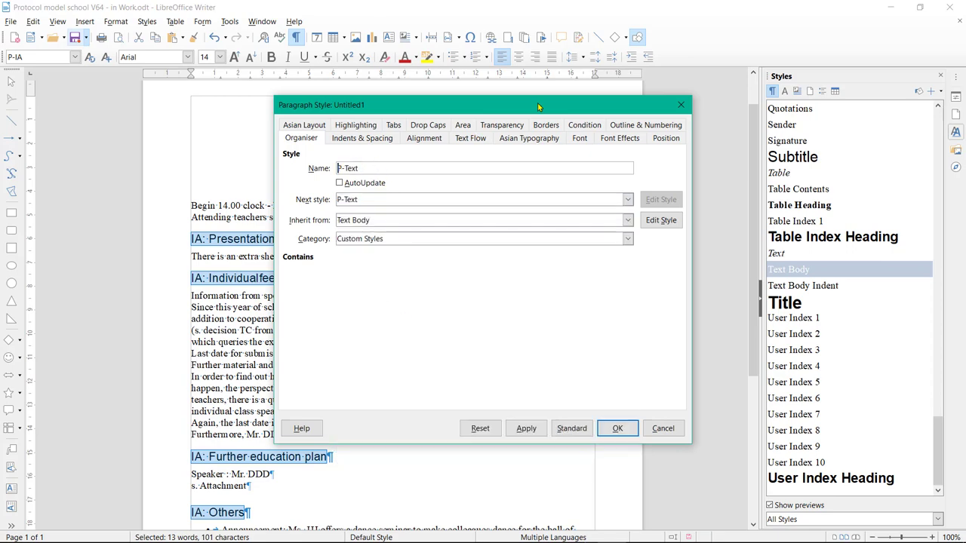
Give P-Text an Arial 11 pt font in Black
click(577, 138)
click(411, 181)
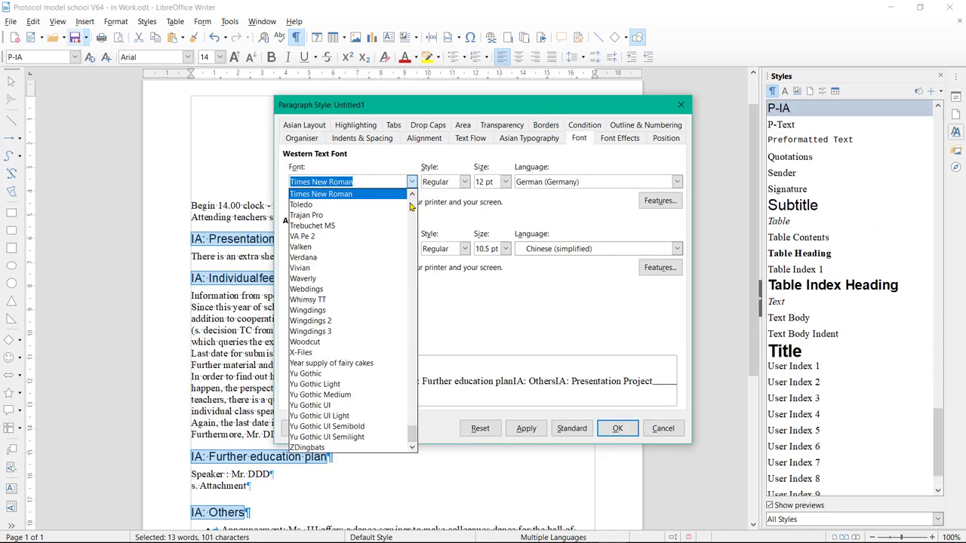
scroll(411, 205, down, 5)
scroll(411, 205, up, 10)
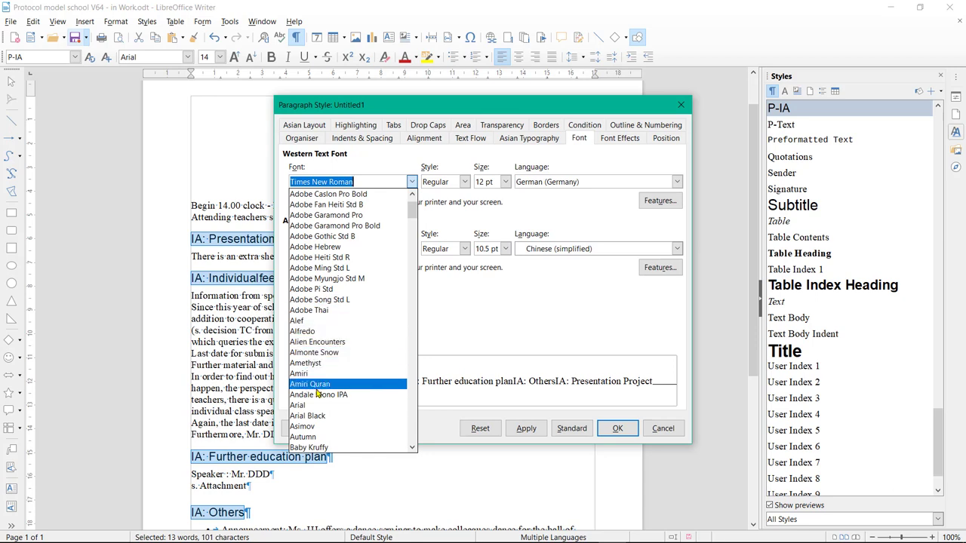
scroll(308, 383, down, 1)
click(302, 373)
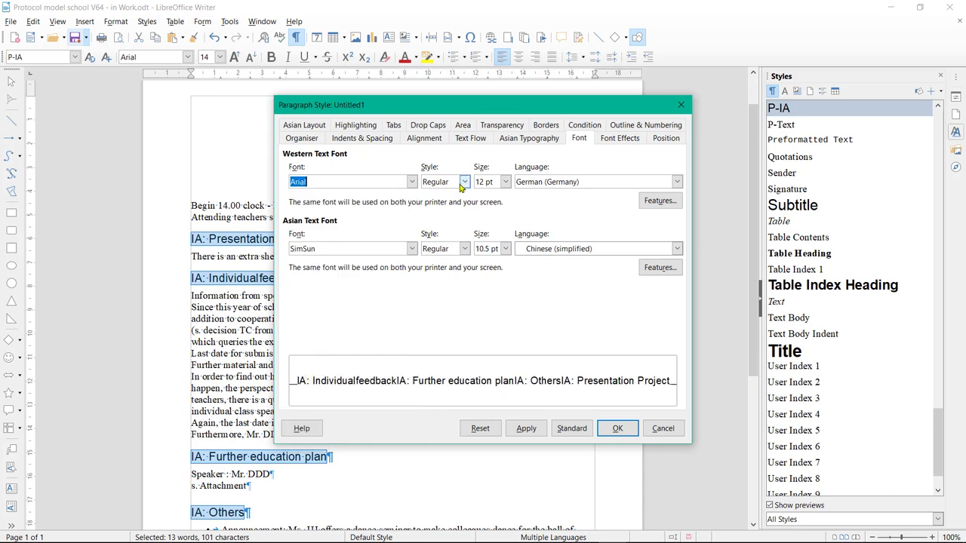
click(505, 183)
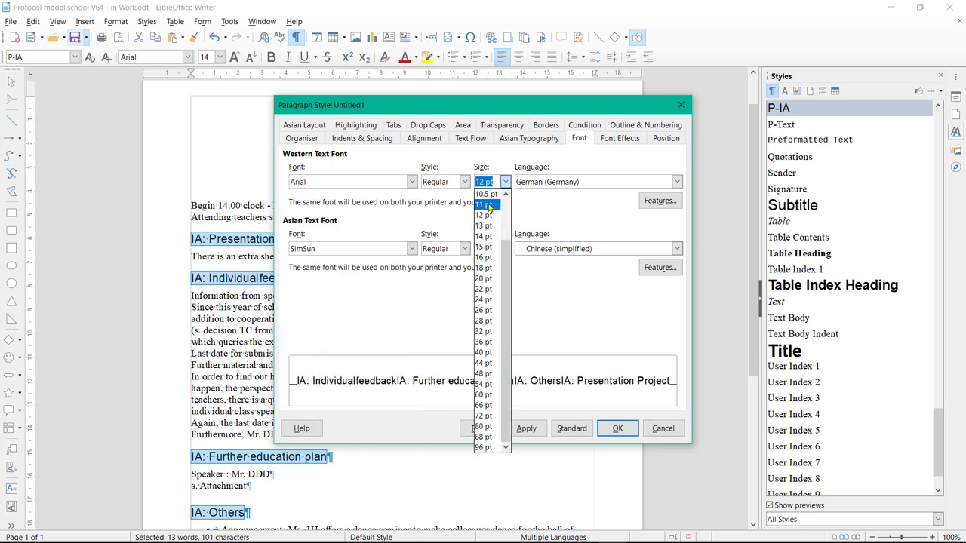
click(486, 205)
click(621, 138)
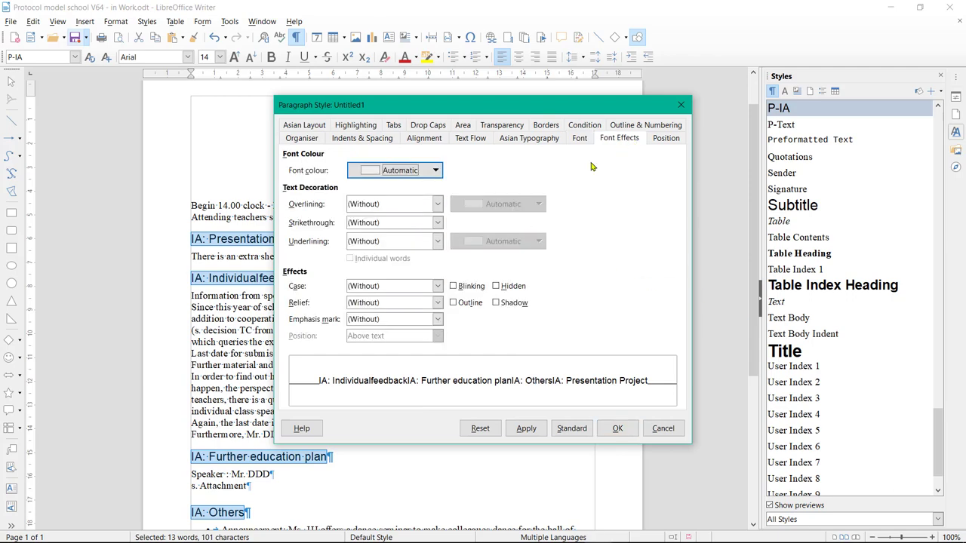
click(434, 170)
click(354, 226)
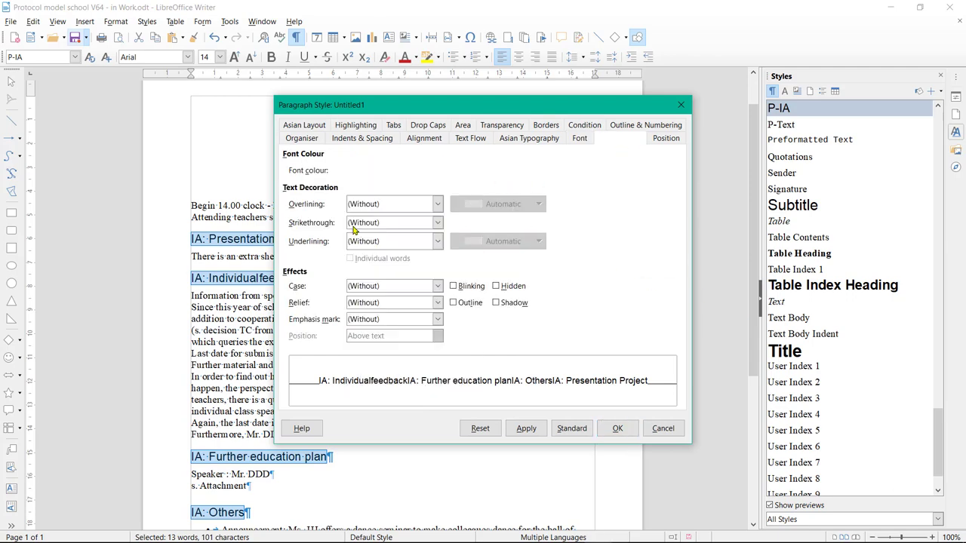
Set P-Text's space below paragraphs to 0 cm
click(366, 138)
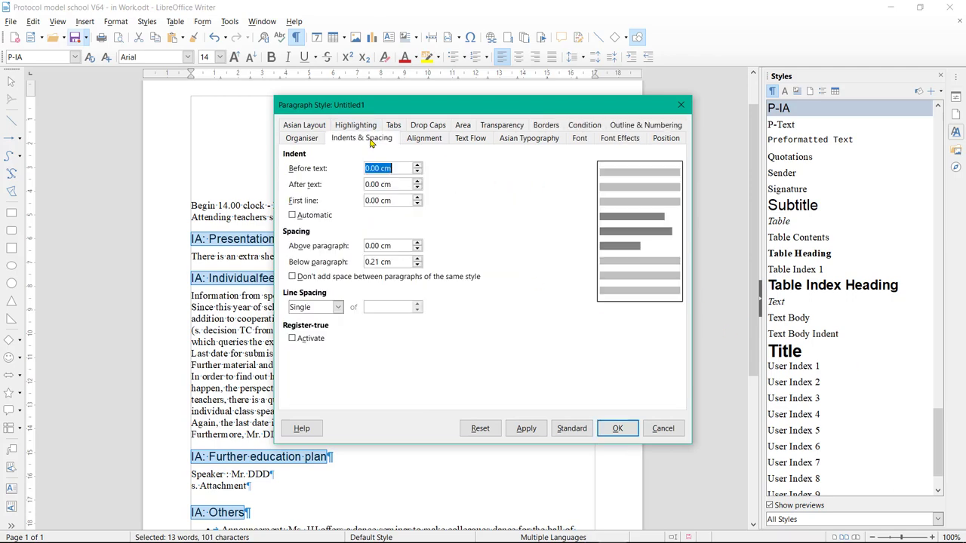
click(399, 246)
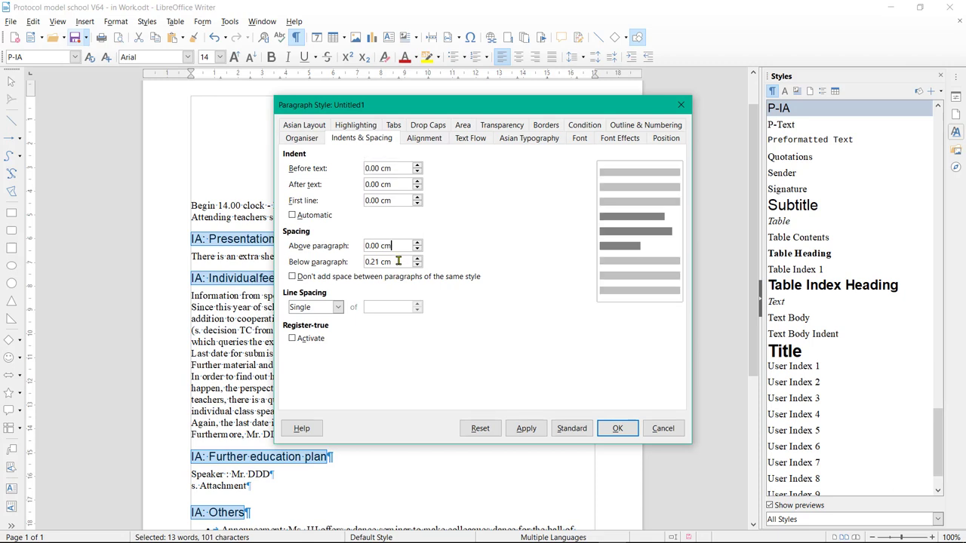
key(Tab)
text(0)
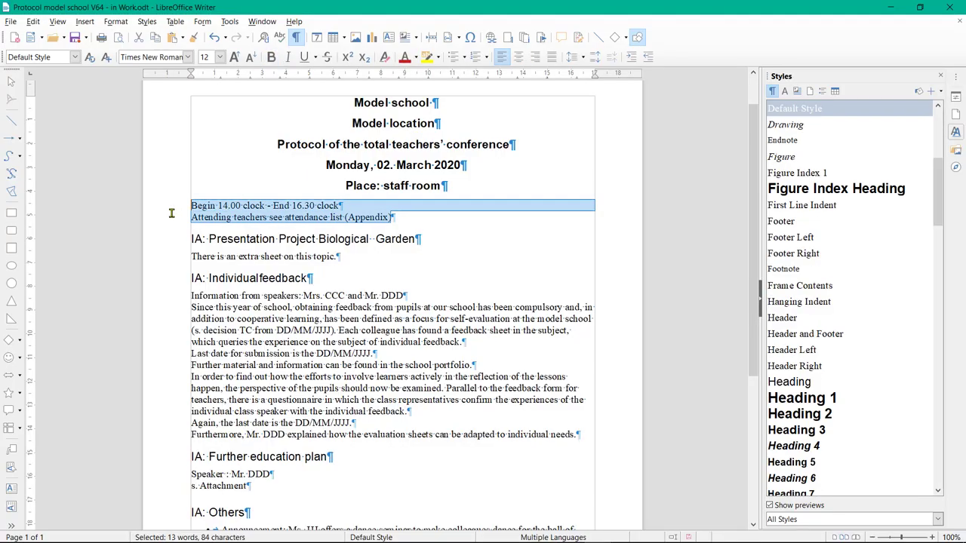
Select the extra-sheet line, the body paragraphs and bullet items, and apply P-Text
drag(347, 256, 140, 252)
drag(592, 438, 173, 294)
drag(251, 486, 189, 468)
scroll(163, 404, down, 2)
scroll(163, 404, down, 1)
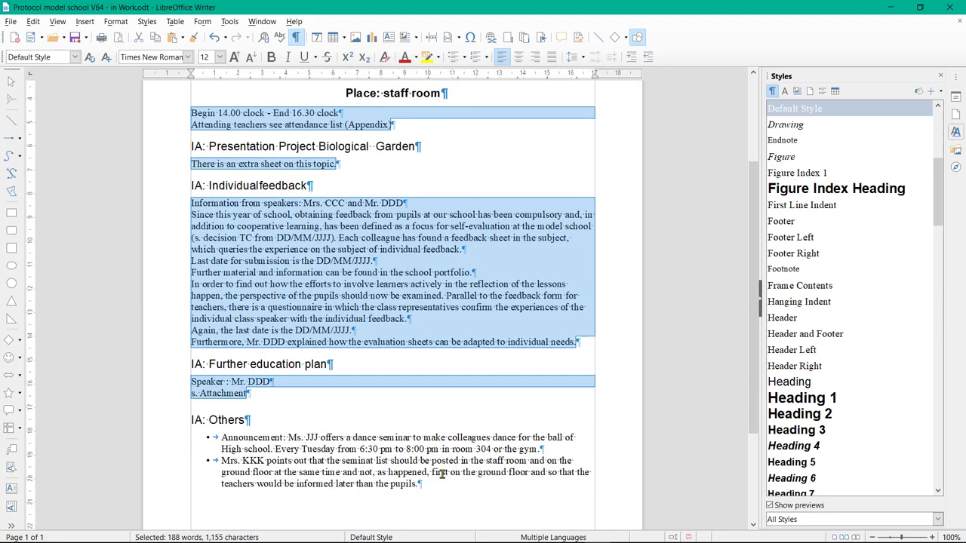
drag(443, 482, 177, 433)
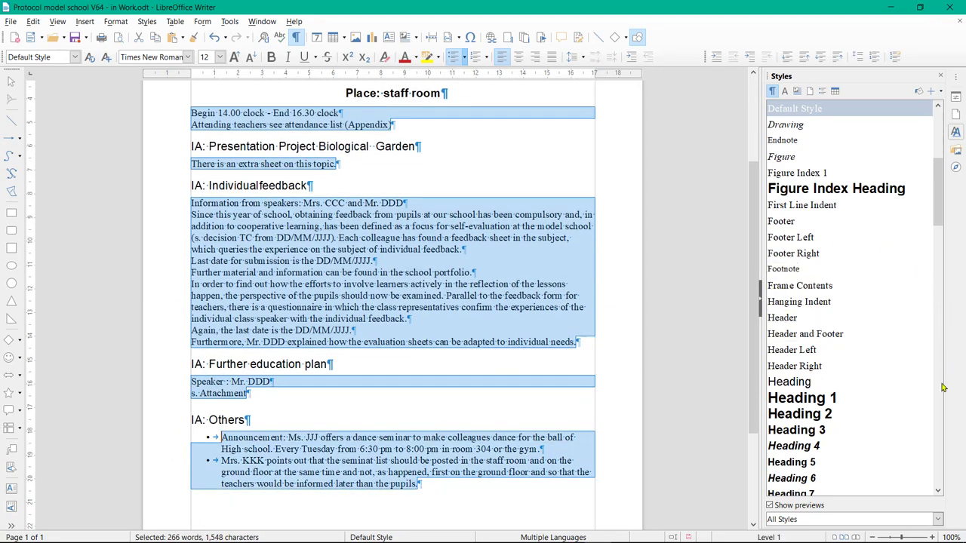
click(941, 319)
click(942, 414)
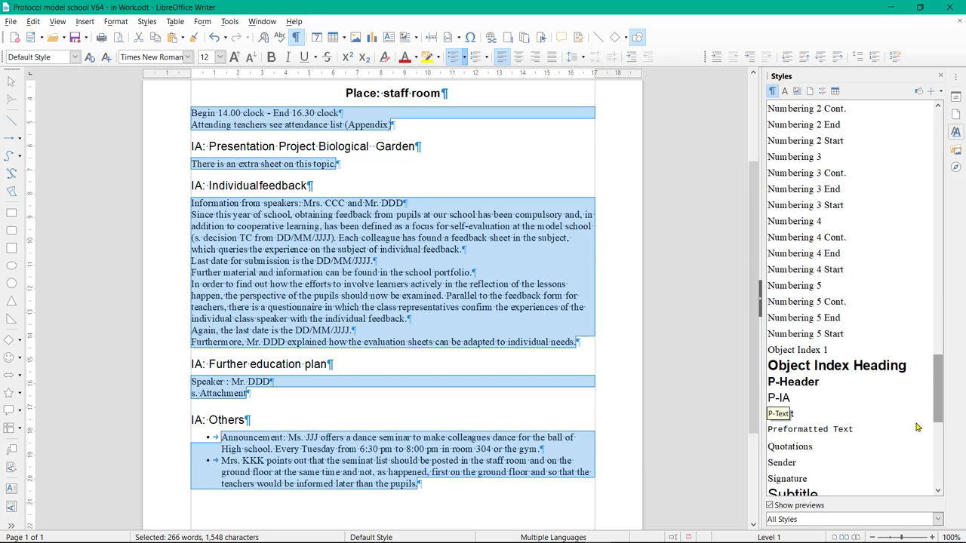
double_click(785, 414)
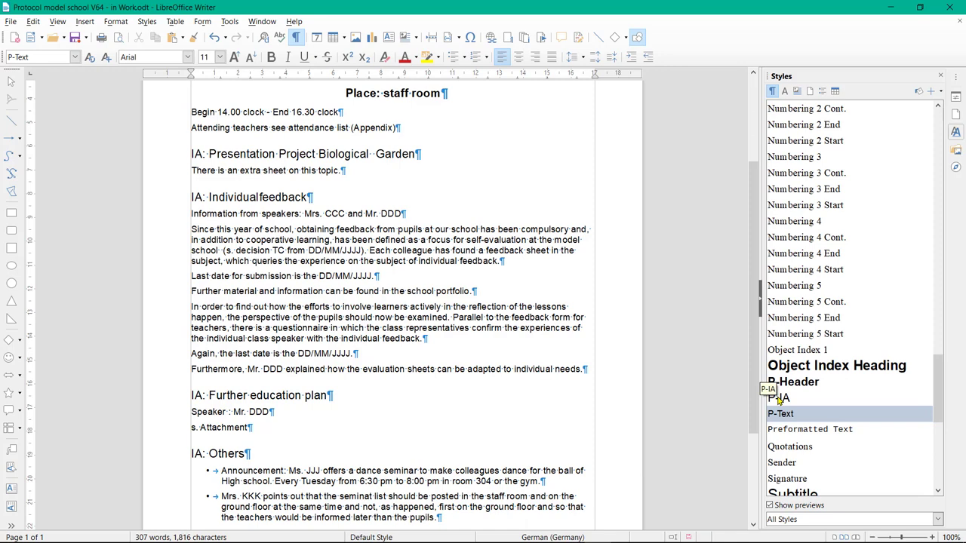
Modify the P-IA paragraph style to use Numbering 123 and font colour Light Blue 2
right_click(777, 398)
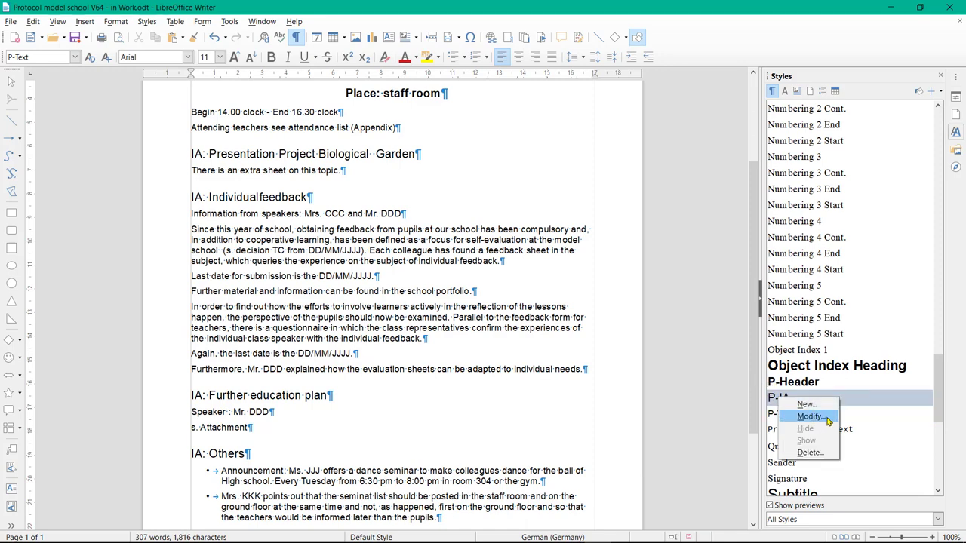
click(828, 421)
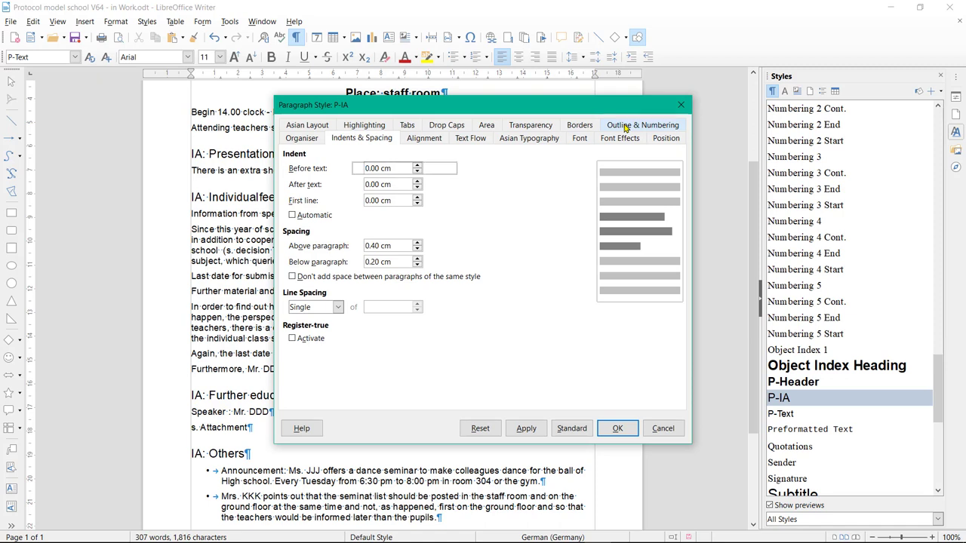
click(623, 126)
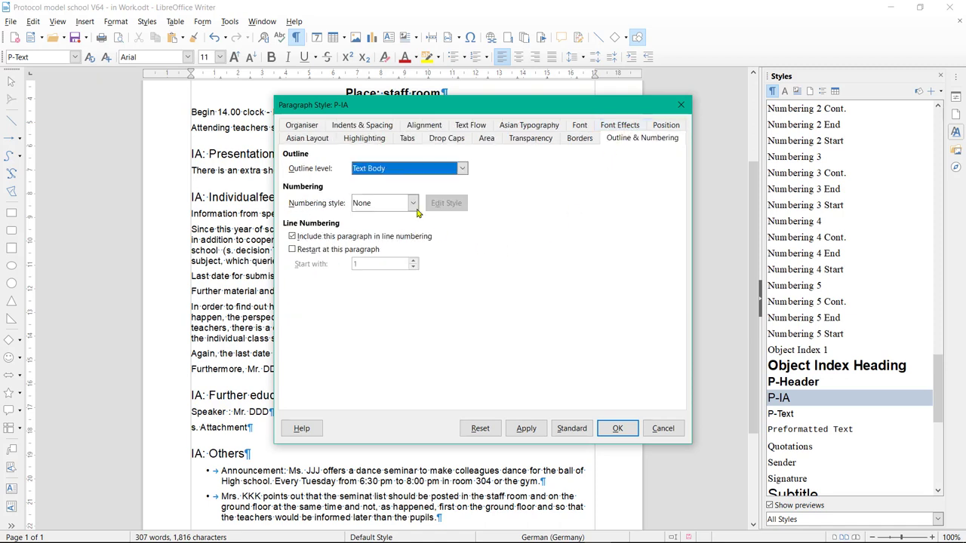
click(411, 204)
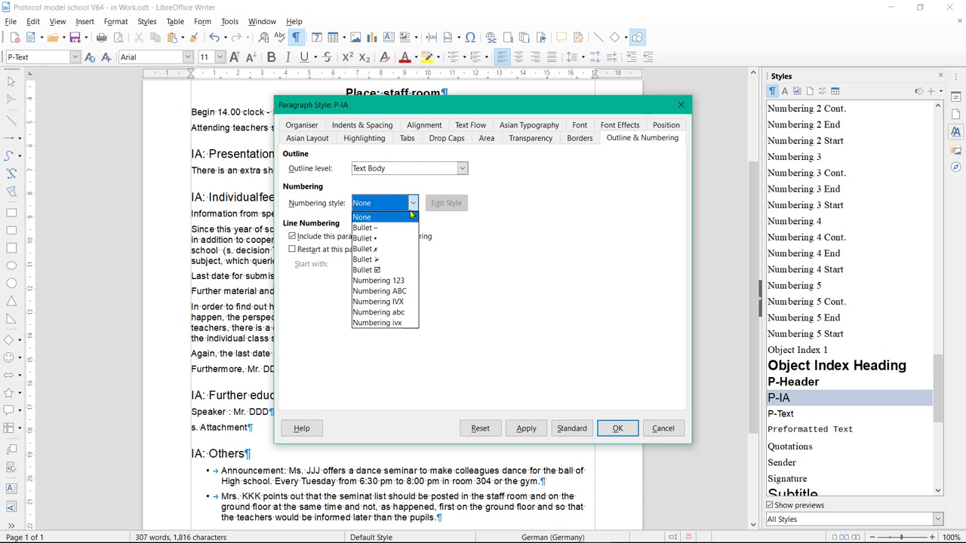
click(397, 281)
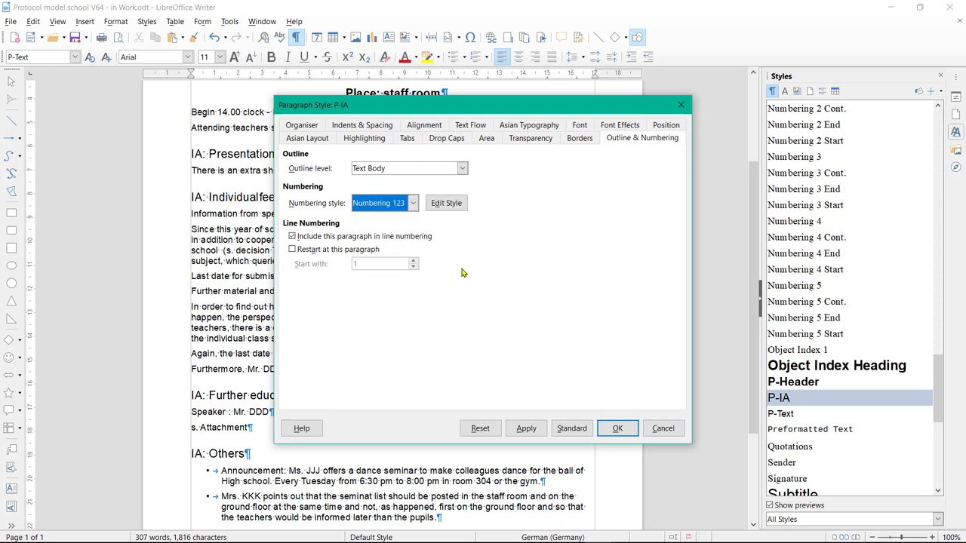
click(619, 126)
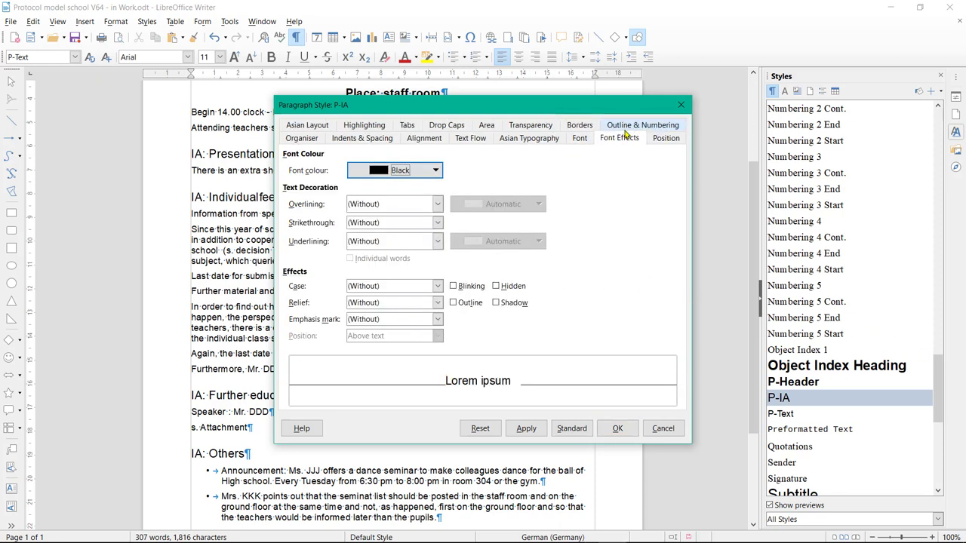
click(435, 171)
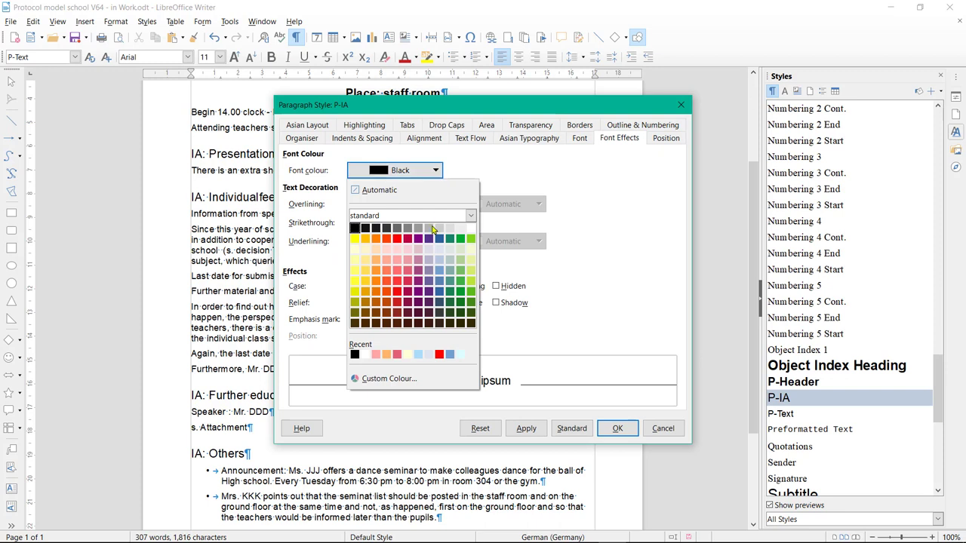
click(440, 270)
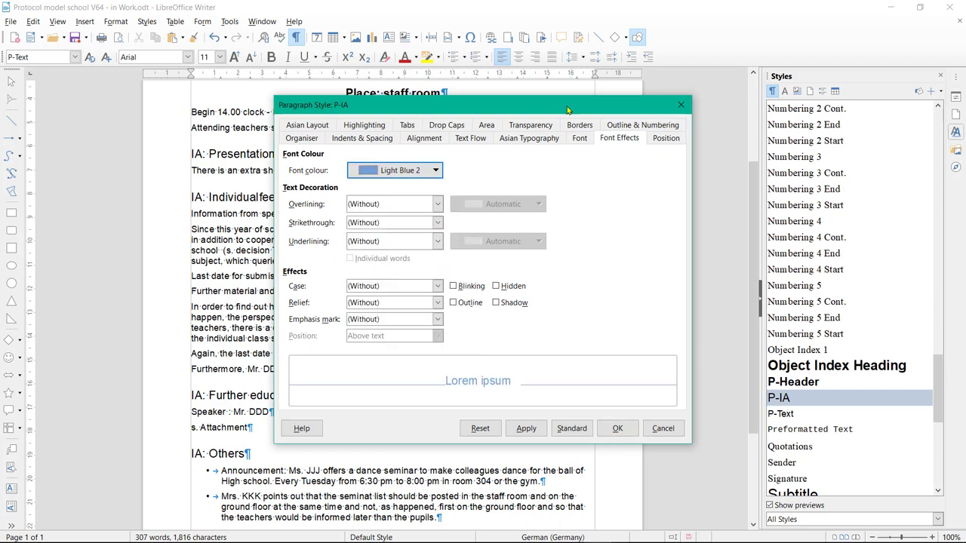
click(627, 430)
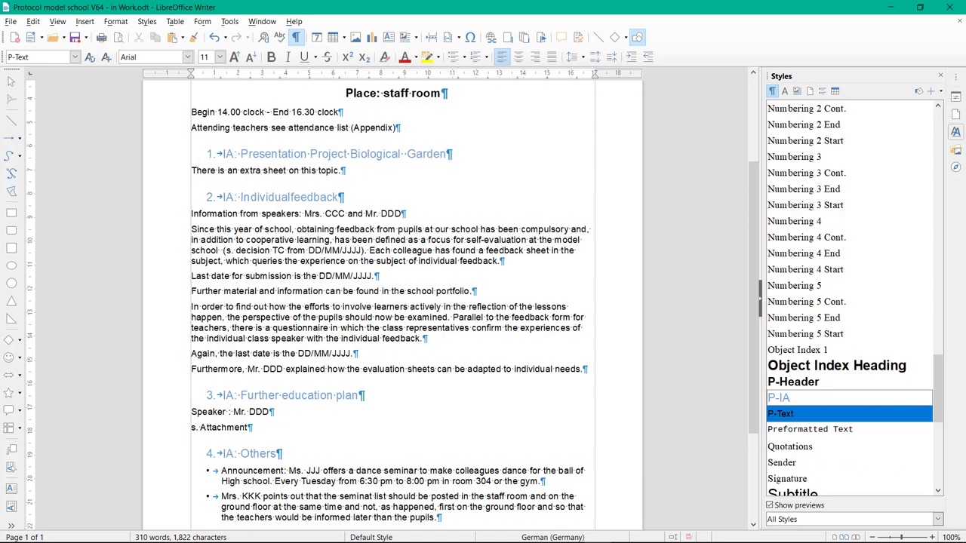